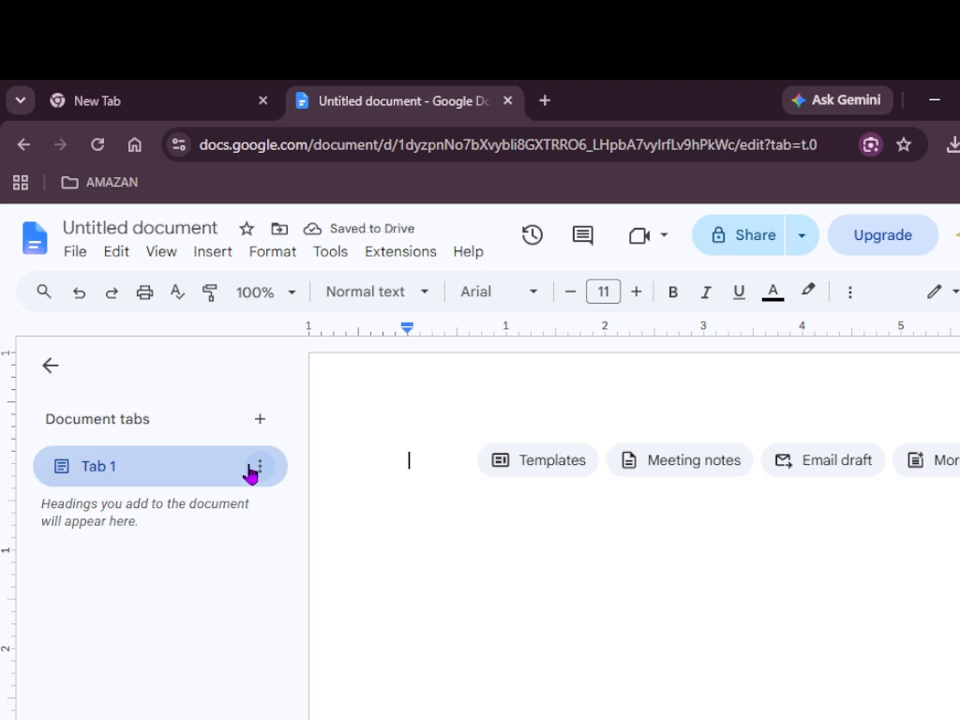
- Look at the options for Tab 1, dismiss them, and collapse the document tabs and outline sidebar
{"action": "left_click", "coordinate": [259, 468]}
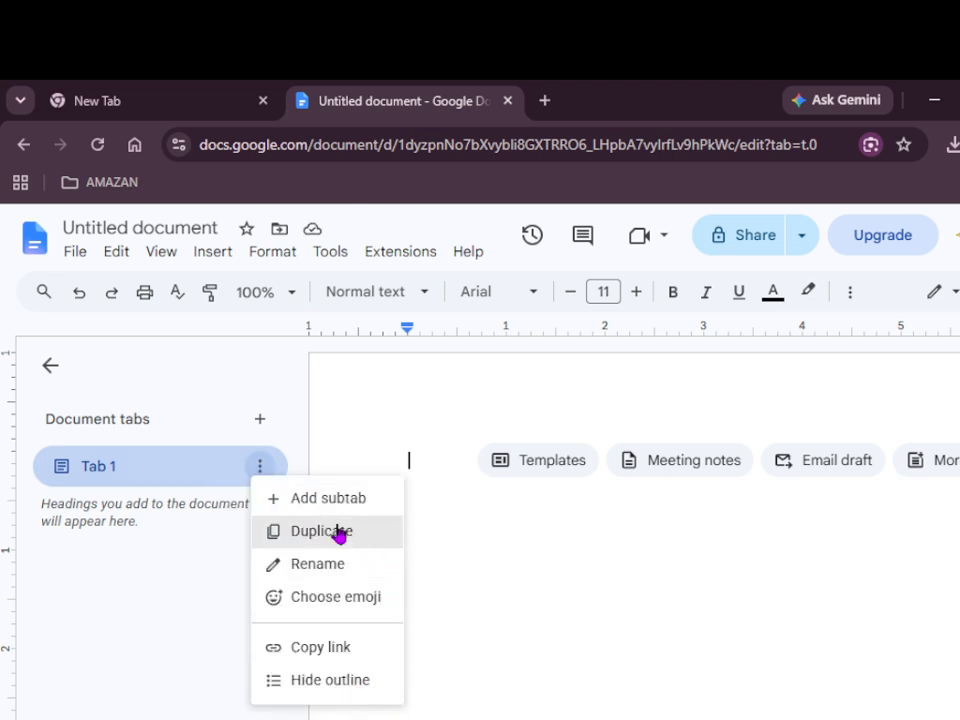
{"action": "left_click", "coordinate": [297, 386]}
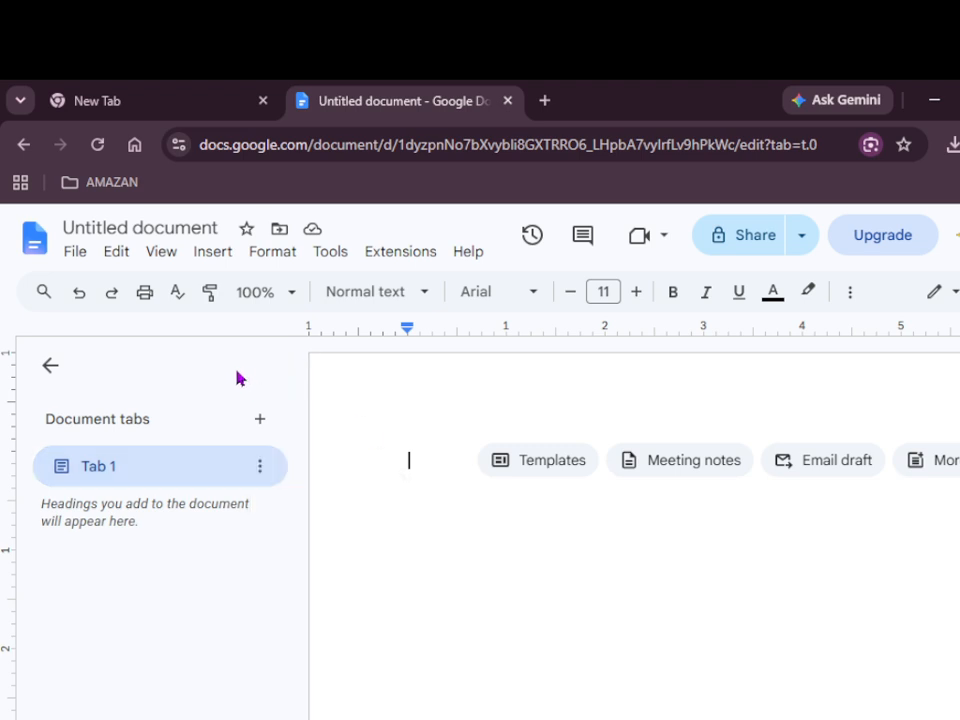
{"action": "left_click", "coordinate": [58, 370]}
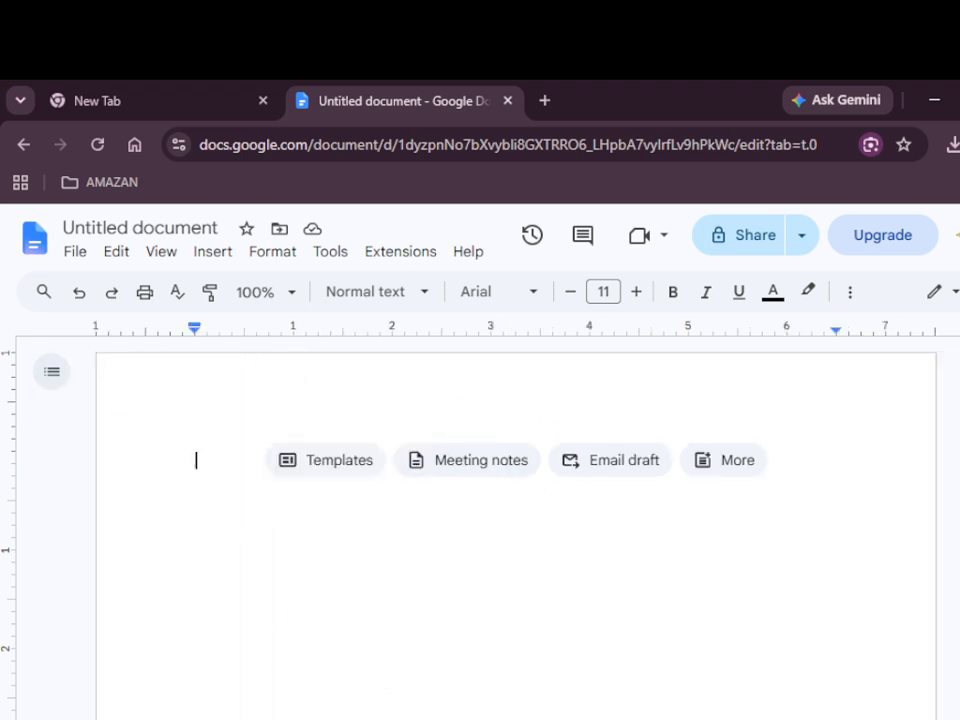
- Check the topic list in the PowerPoint presentation, then switch to the Word document and copy all of its sample paragraphs
{"action": "left_click", "coordinate": [625, 712]}
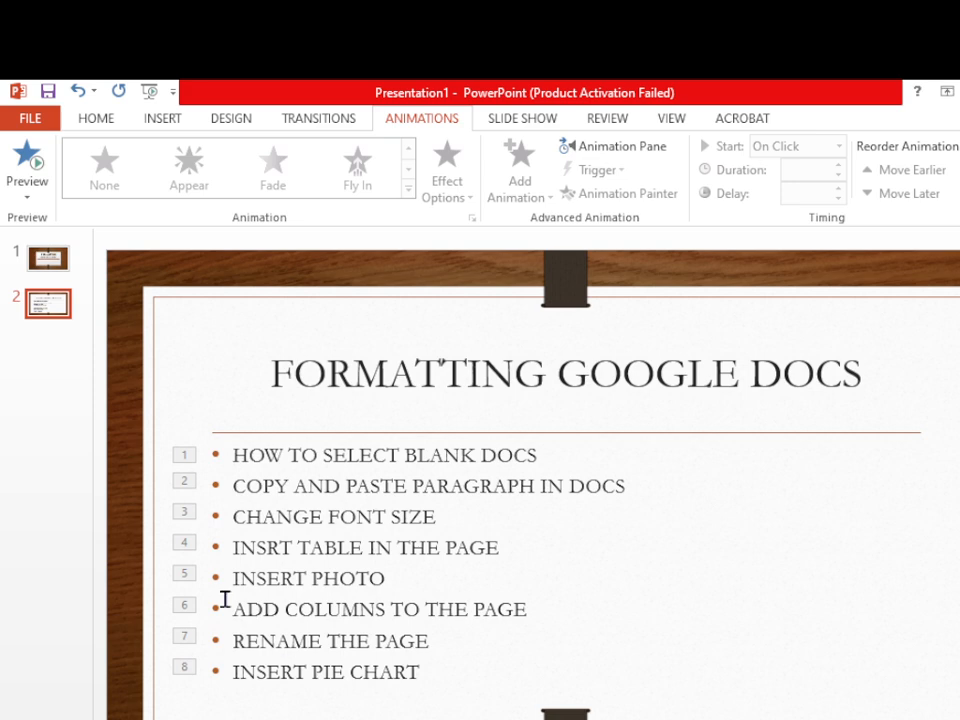
{"action": "left_click_drag", "start_coordinate": [92, 561], "coordinate": [45, 568]}
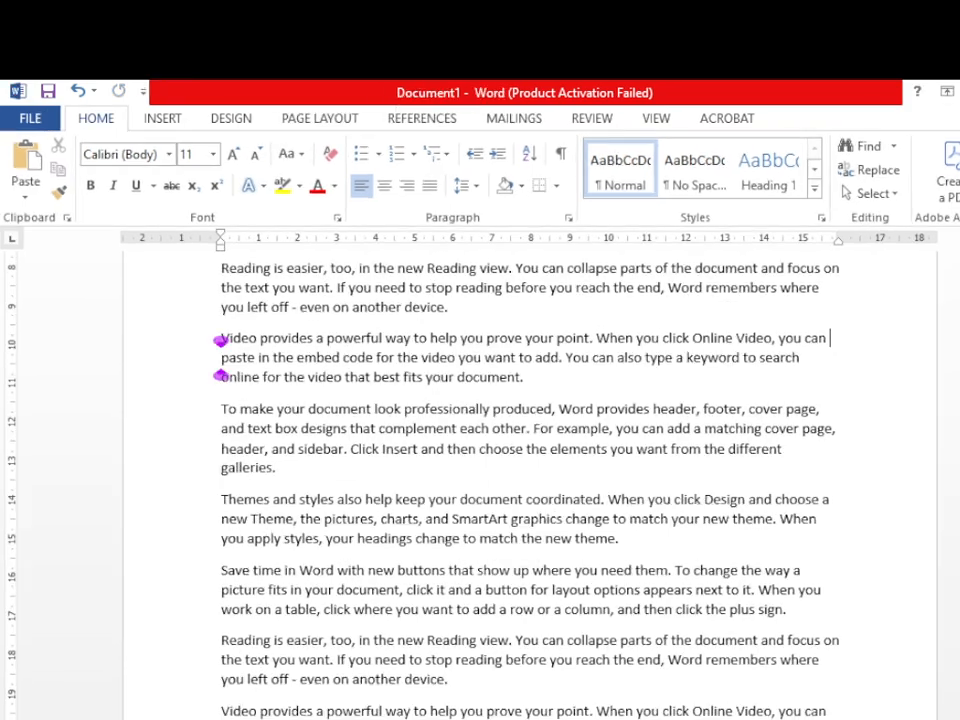
{"action": "scroll", "coordinate": [361, 562], "scroll_direction": "up", "scroll_amount": 10}
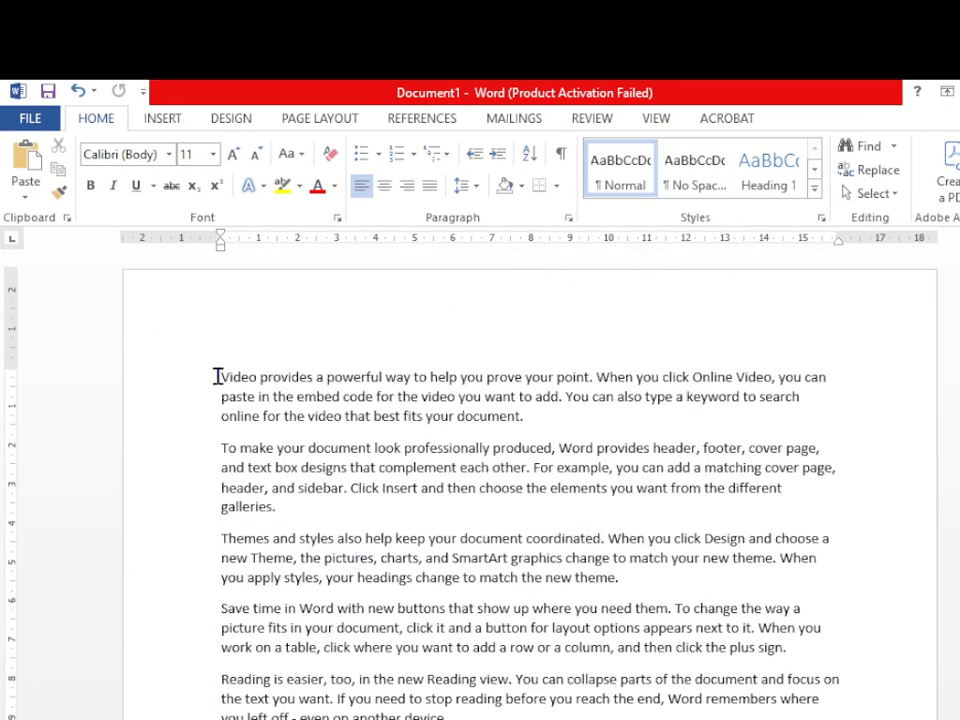
{"action": "left_click_drag", "start_coordinate": [217, 376], "coordinate": [530, 716]}
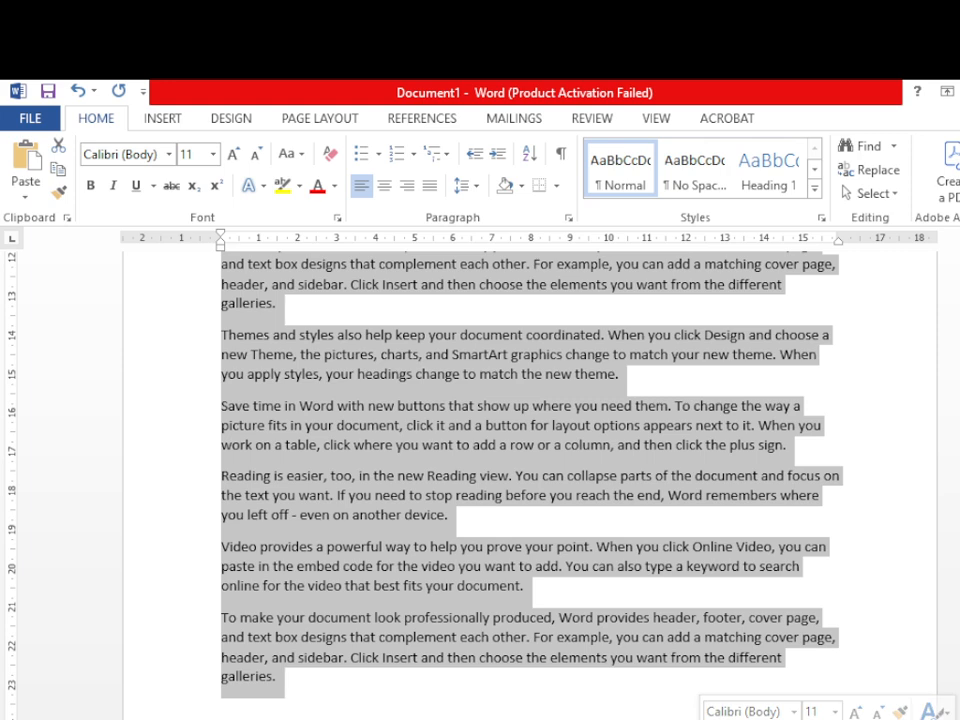
{"action": "right_click", "coordinate": [349, 506]}
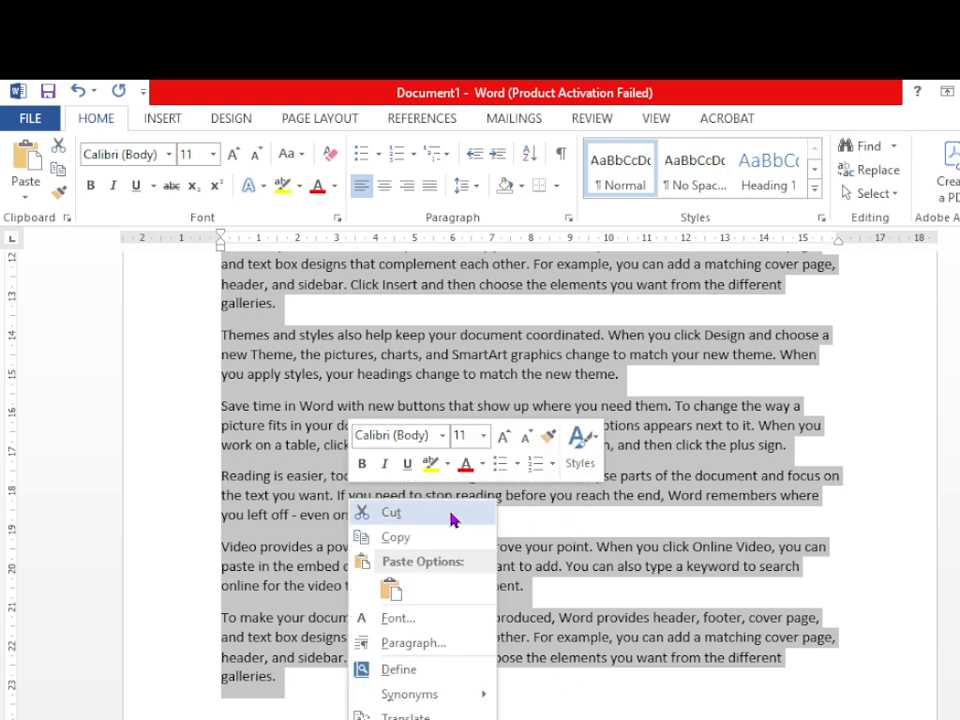
{"action": "left_click", "coordinate": [413, 542]}
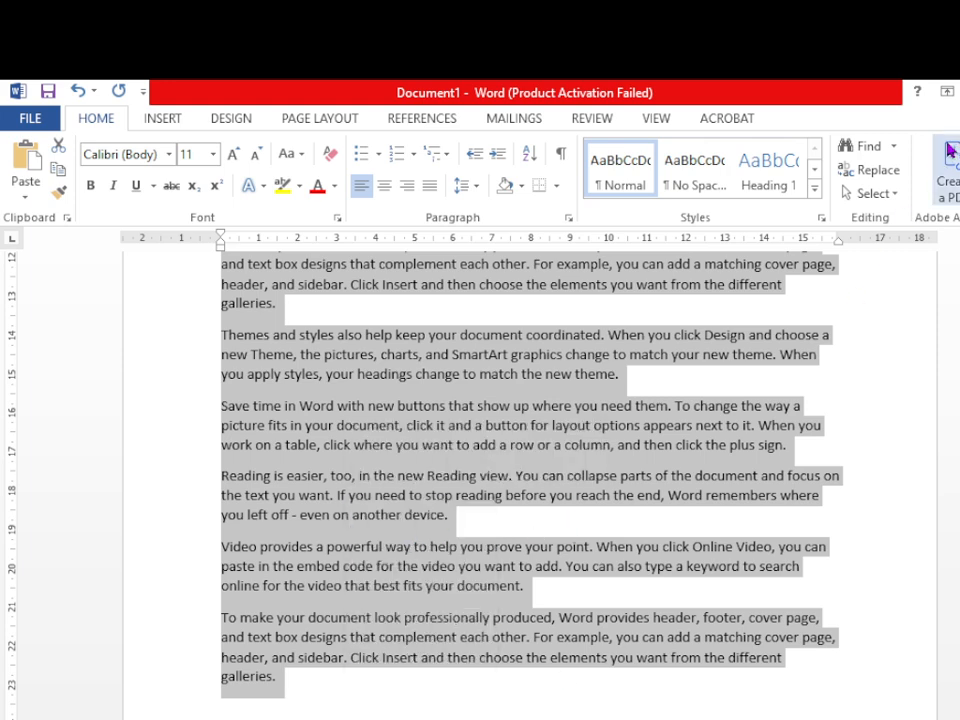
- Switch to Google Docs and paste the copied paragraphs into the blank untitled document
{"action": "key", "text": "alt+Tab"}
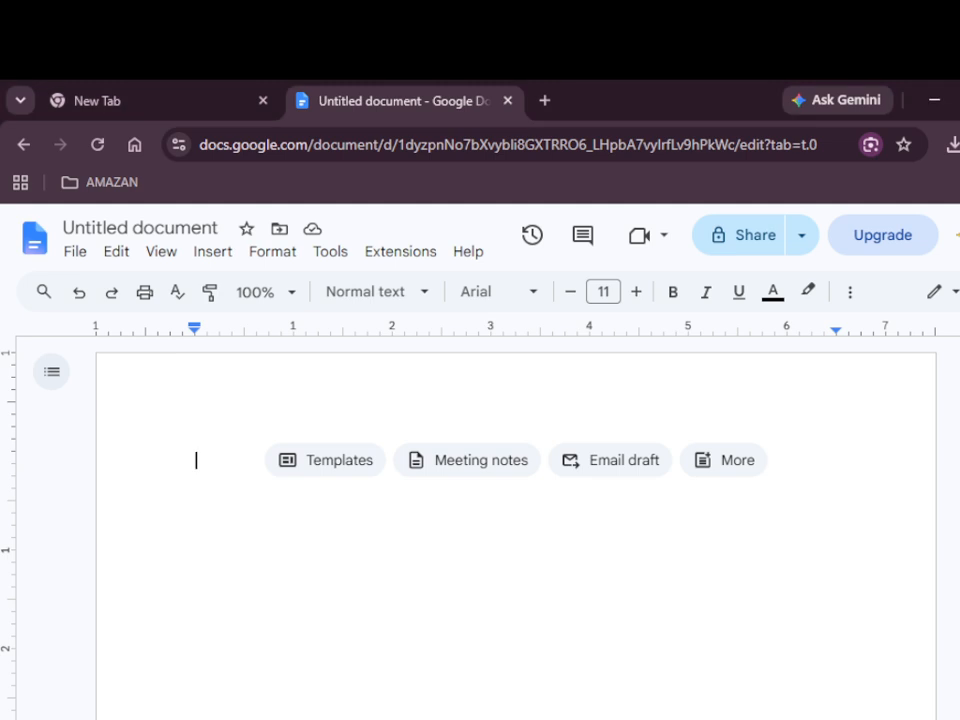
{"action": "right_click", "coordinate": [218, 521]}
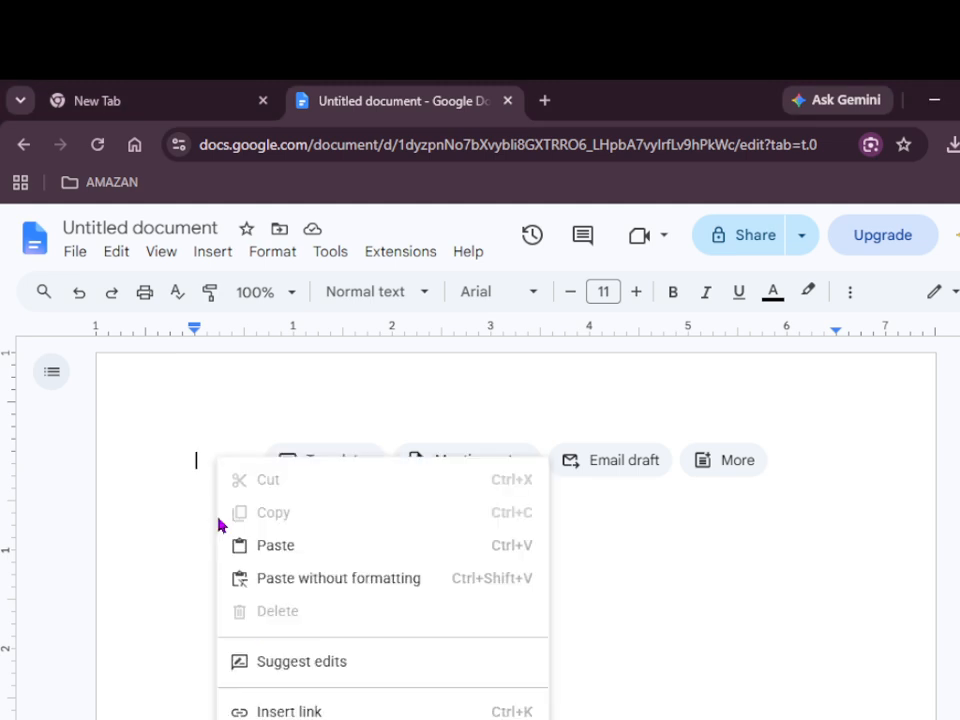
{"action": "left_click", "coordinate": [275, 545]}
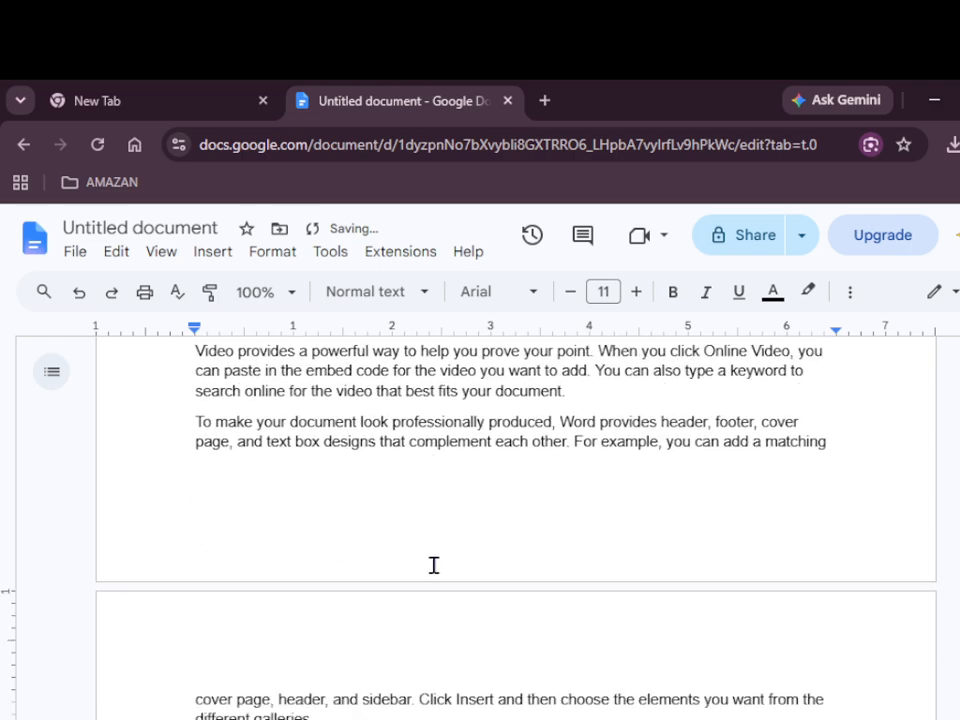
{"action": "scroll", "coordinate": [294, 583], "scroll_direction": "down", "scroll_amount": 5}
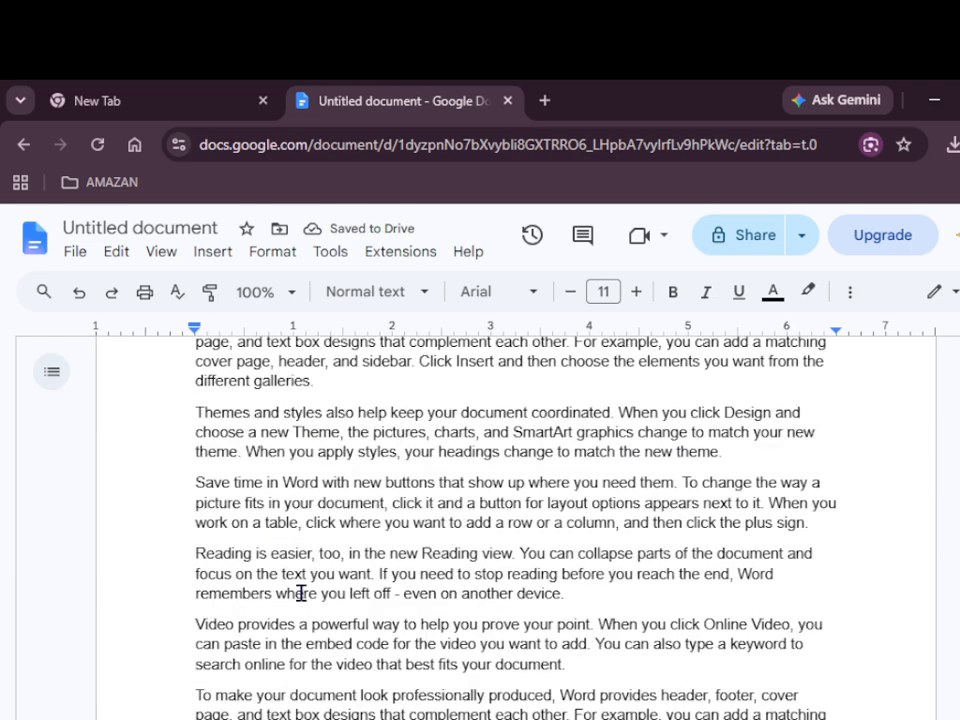
{"action": "scroll", "coordinate": [327, 625], "scroll_direction": "up", "scroll_amount": 4}
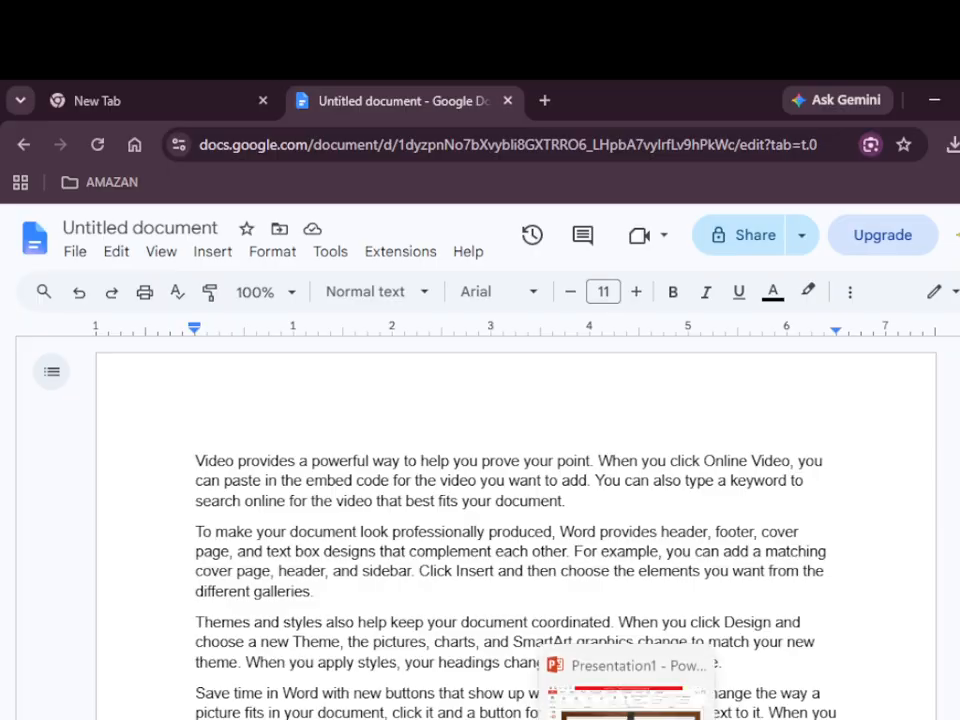
- Check the topic list in PowerPoint, then return to Google Docs and select the first two paragraphs
{"action": "left_click", "coordinate": [626, 715]}
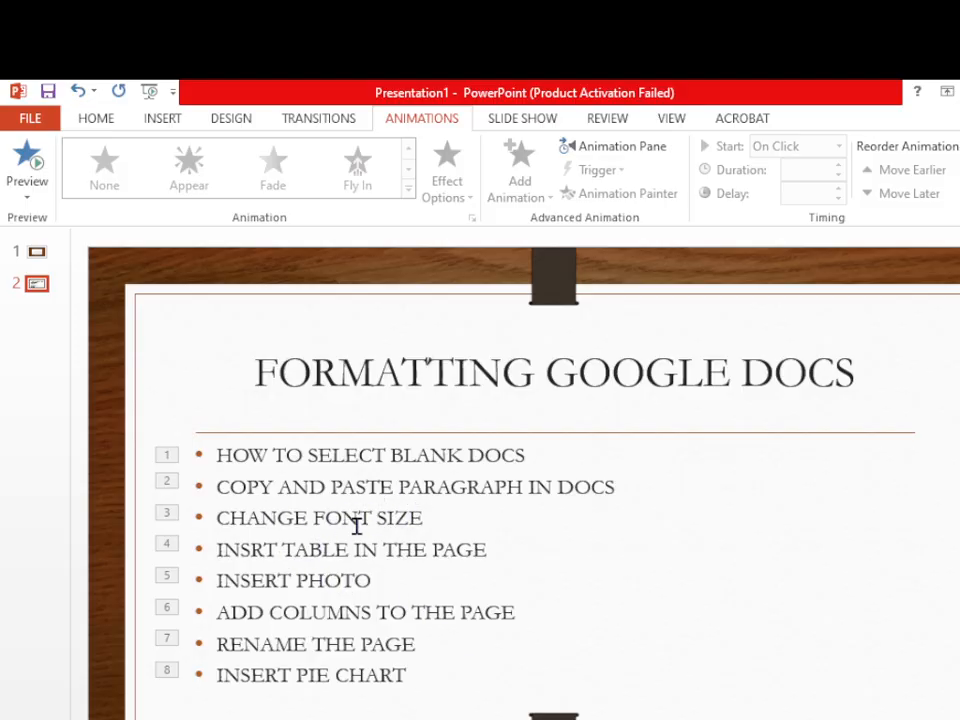
{"action": "key", "text": "alt+Tab"}
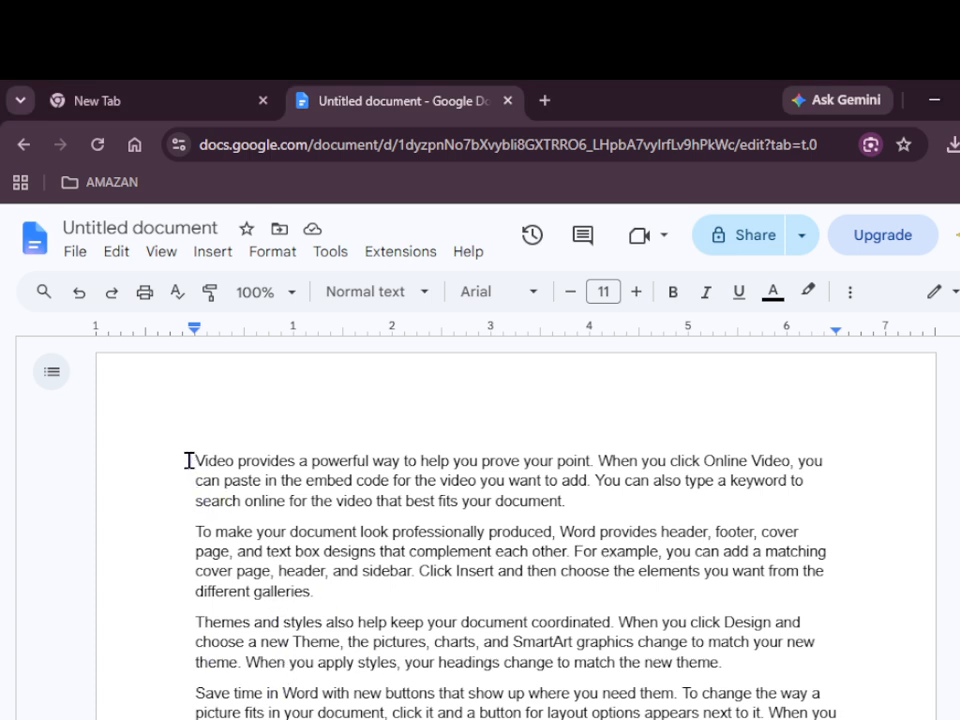
{"action": "left_click_drag", "start_coordinate": [189, 460], "coordinate": [332, 585]}
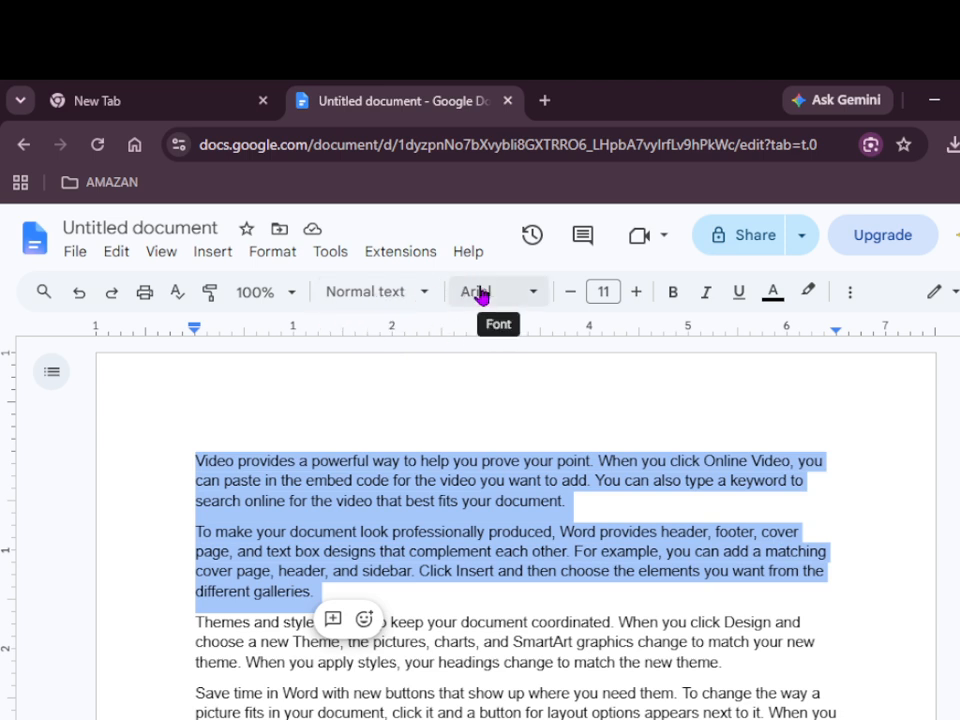
- Try font size 14 on the two selected paragraphs, then set their size back to 11
{"action": "left_click", "coordinate": [637, 293]}
{"action": "left_click", "coordinate": [637, 293]}
{"action": "left_click", "coordinate": [637, 293]}
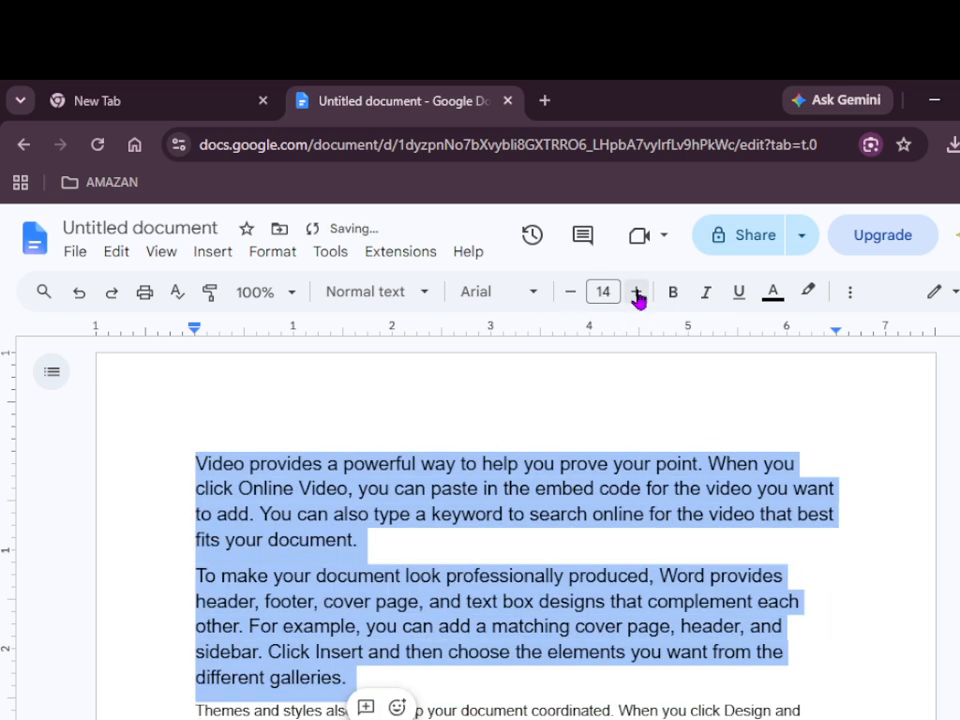
{"action": "left_click", "coordinate": [573, 298]}
{"action": "left_click", "coordinate": [573, 296]}
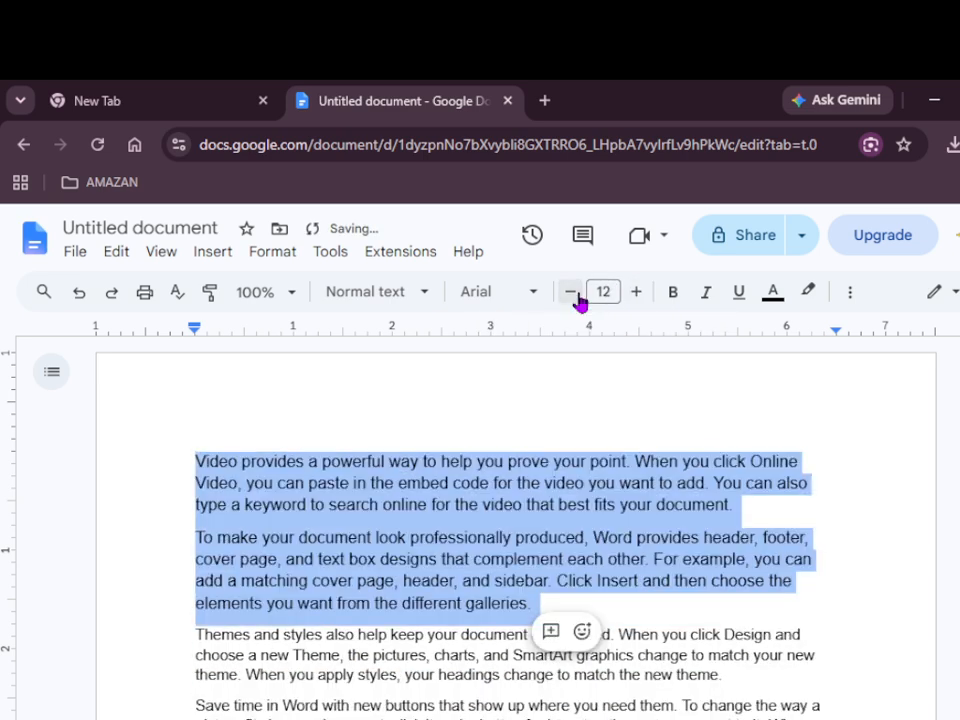
{"action": "left_click", "coordinate": [573, 296]}
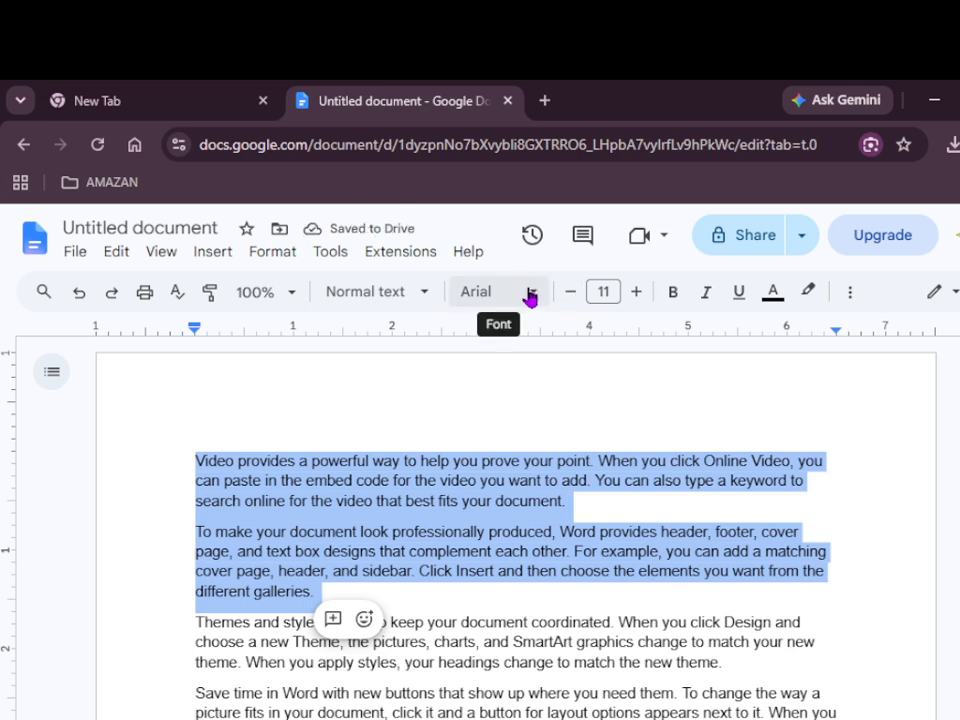
- Try the Comic Sans MS, Impact, Pacifico and Lobster fonts in turn on the two selected paragraphs
{"action": "left_click", "coordinate": [537, 293]}
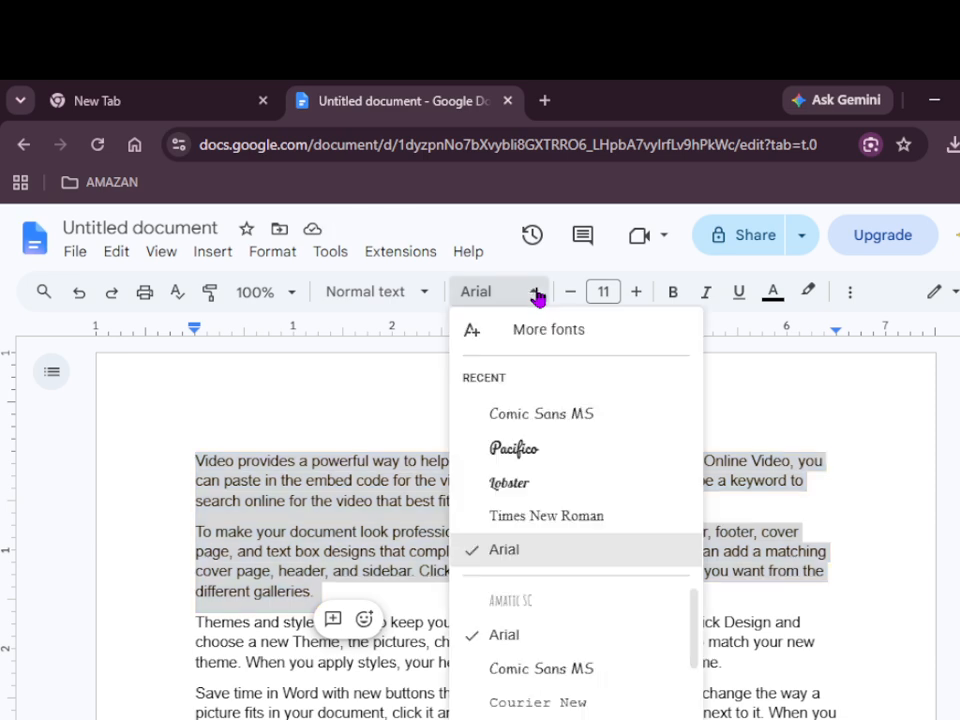
{"action": "left_click", "coordinate": [541, 414]}
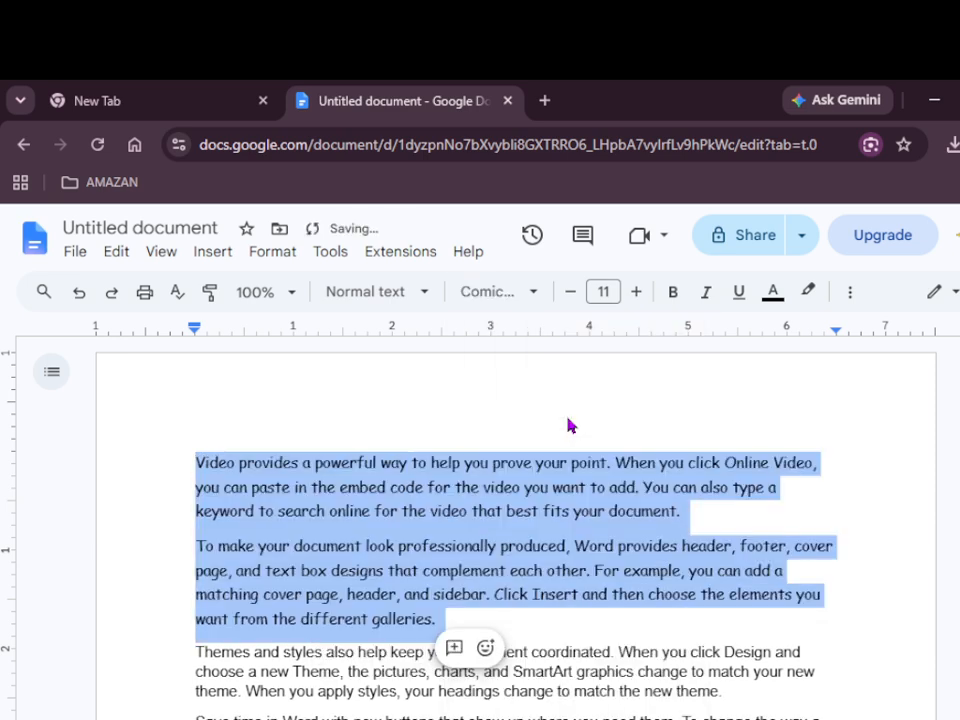
{"action": "left_click", "coordinate": [534, 293]}
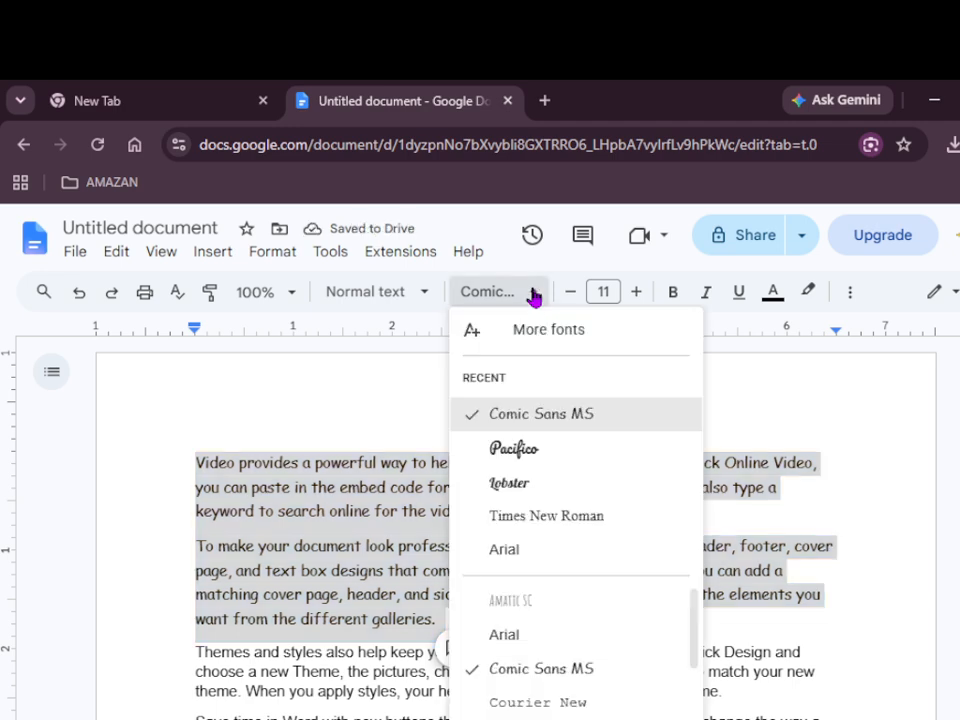
{"action": "left_click", "coordinate": [541, 718]}
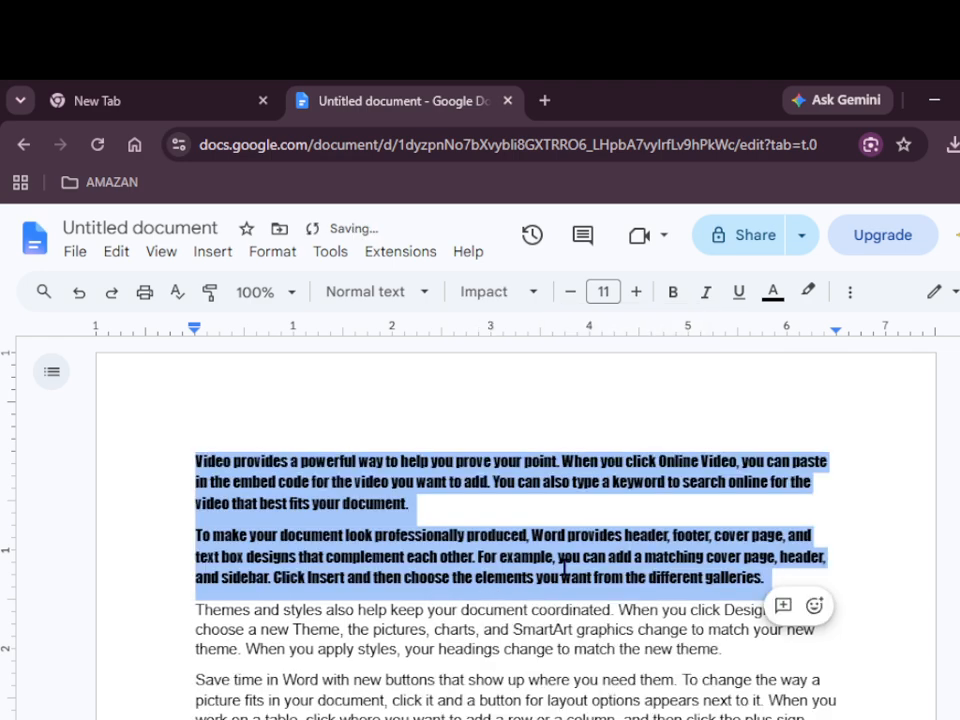
{"action": "left_click", "coordinate": [532, 292]}
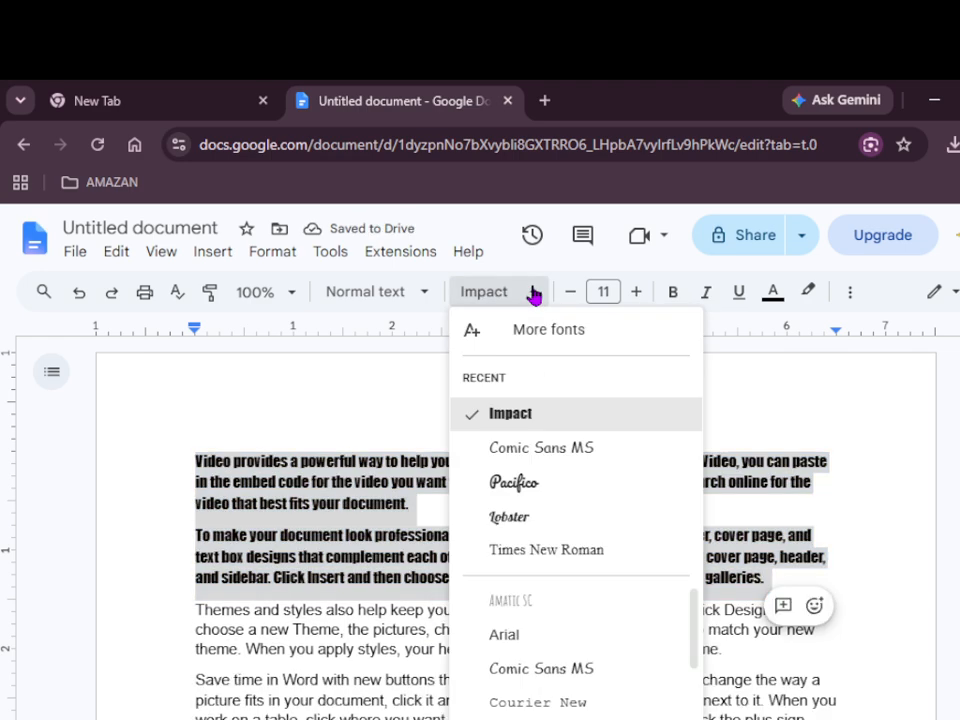
{"action": "left_click", "coordinate": [545, 484]}
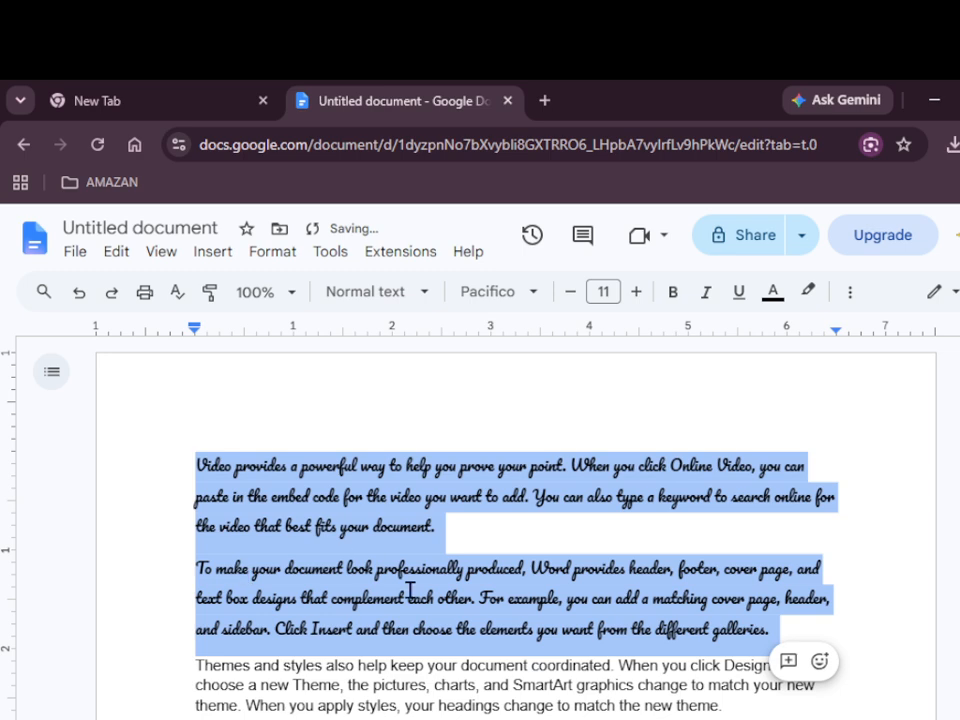
{"action": "left_click", "coordinate": [543, 299]}
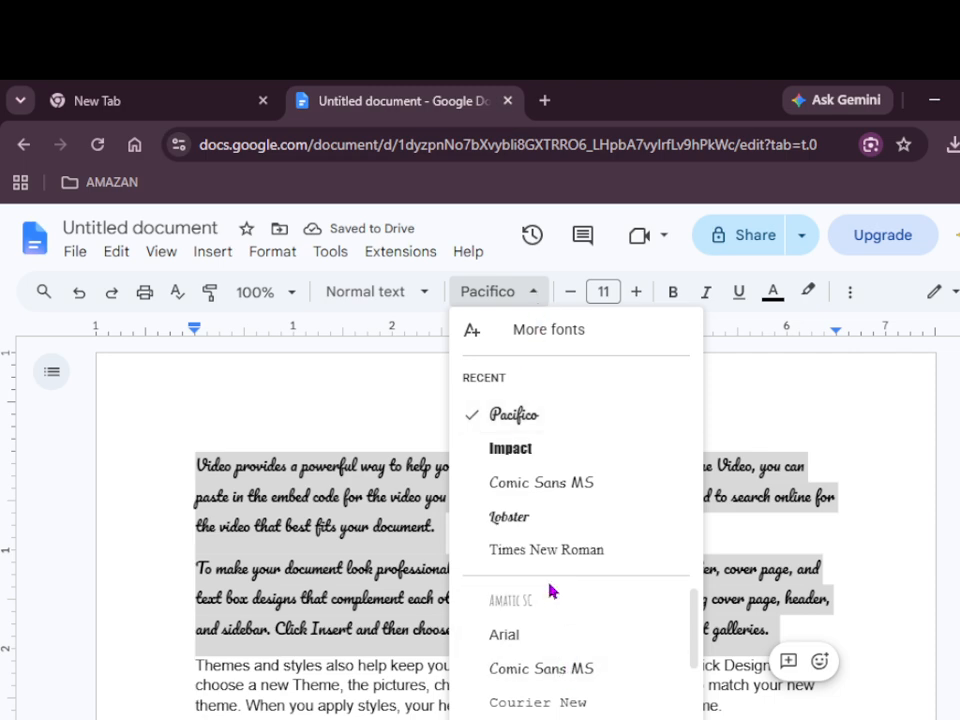
{"action": "left_click", "coordinate": [531, 520]}
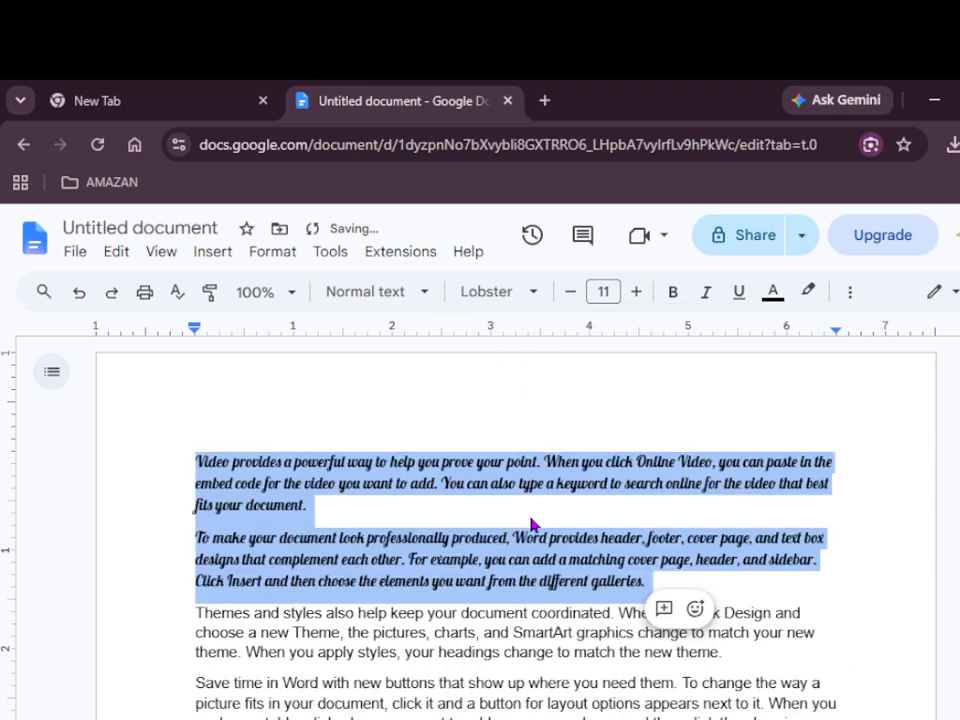
- Set the font of the two selected paragraphs to Pacifico and deselect the text
{"action": "left_click", "coordinate": [534, 300]}
{"action": "scroll", "coordinate": [548, 612], "scroll_direction": "down", "scroll_amount": 3}
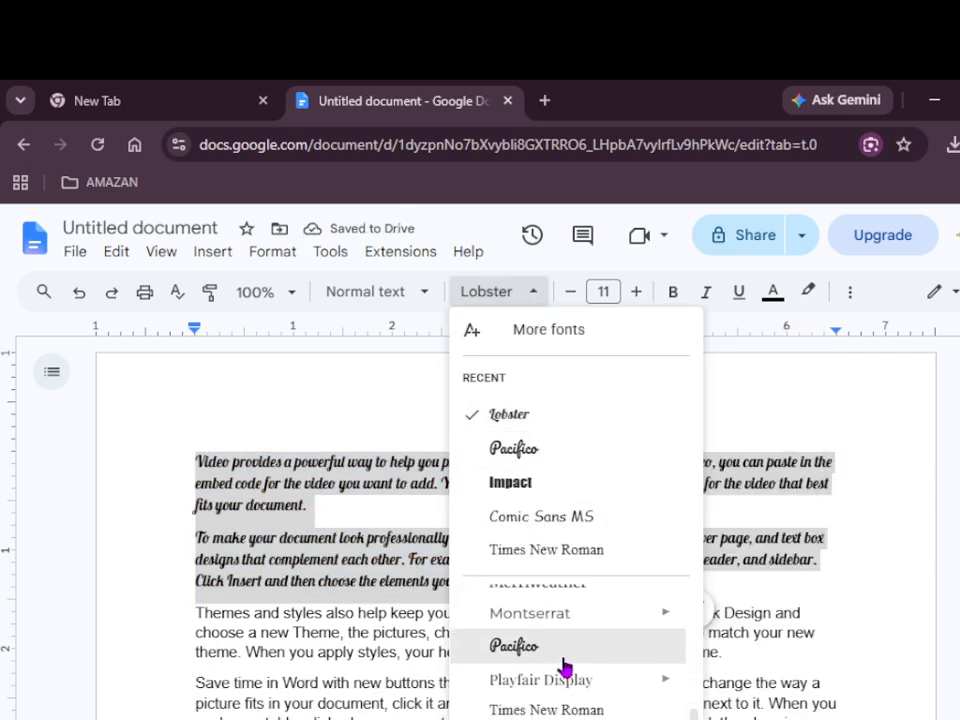
{"action": "left_click", "coordinate": [531, 650]}
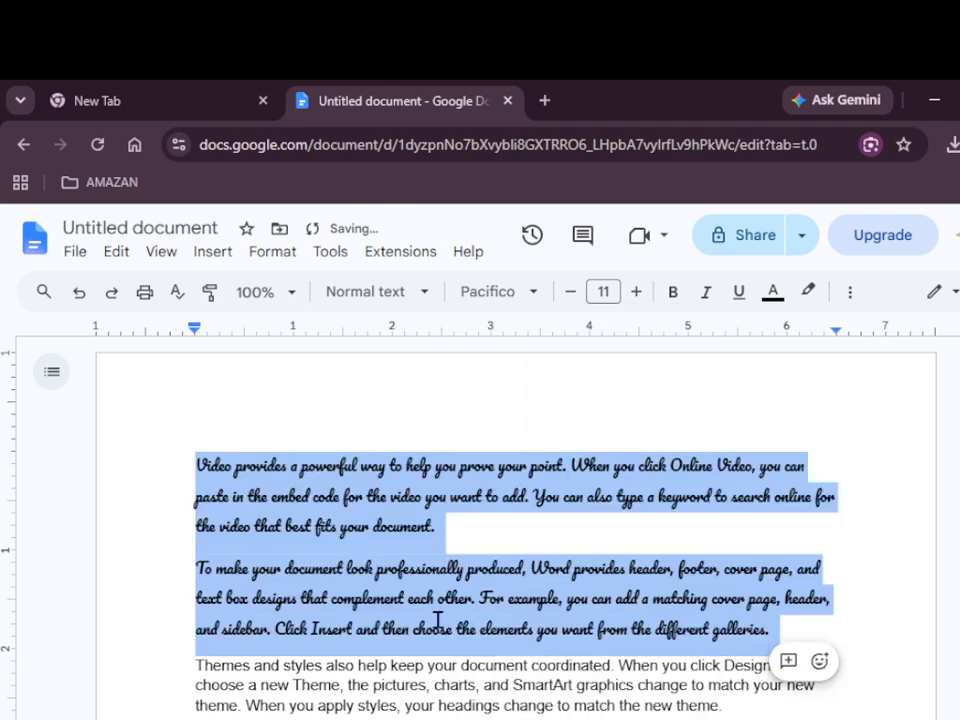
{"action": "left_click", "coordinate": [483, 416]}
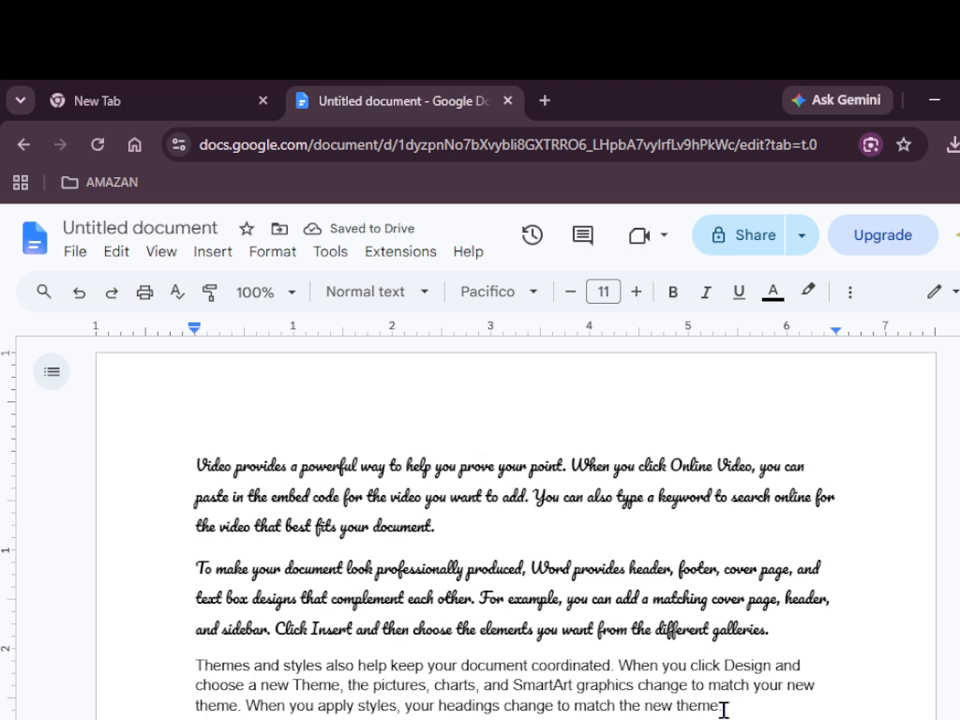
- Add an empty line after the last paragraph at the end of the document
{"action": "mouse_move", "coordinate": [581, 718]}
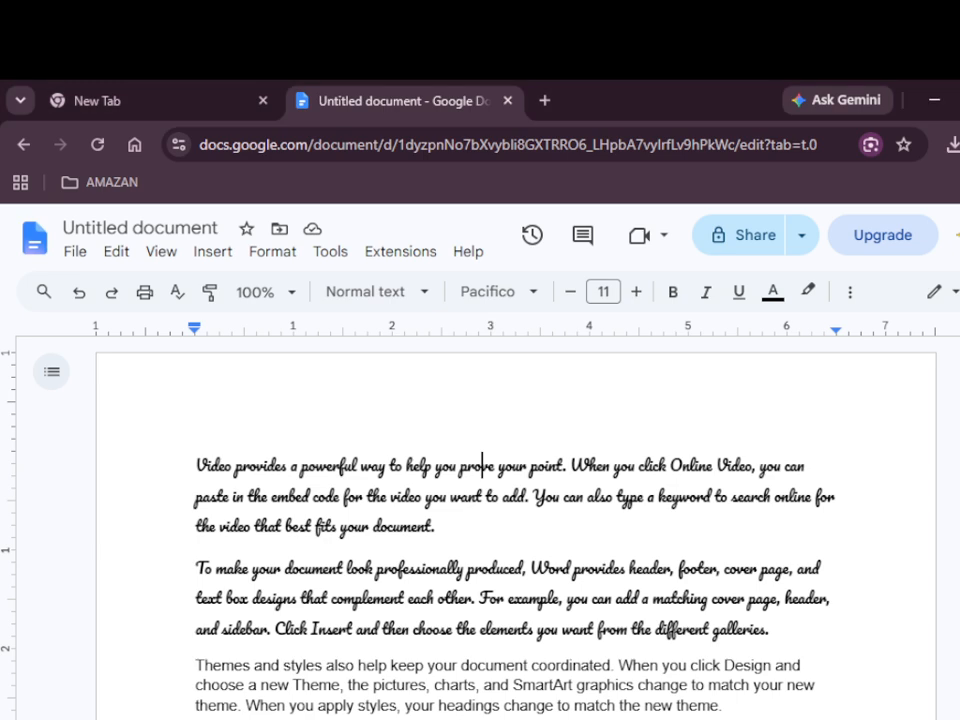
{"action": "scroll", "coordinate": [473, 517], "scroll_direction": "down", "scroll_amount": 10}
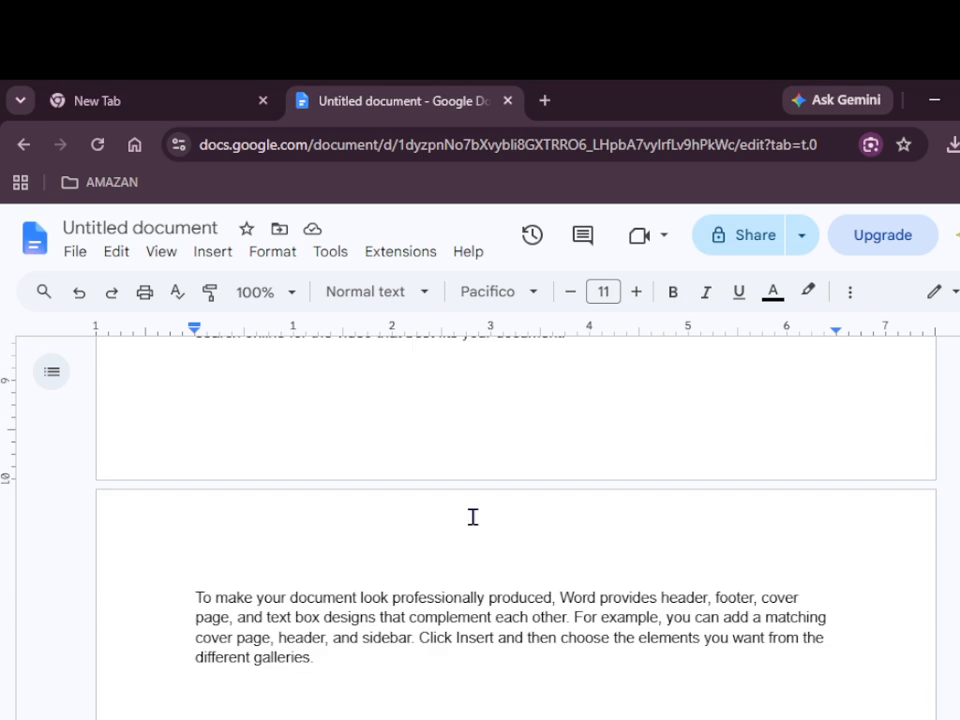
{"action": "left_click", "coordinate": [386, 662]}
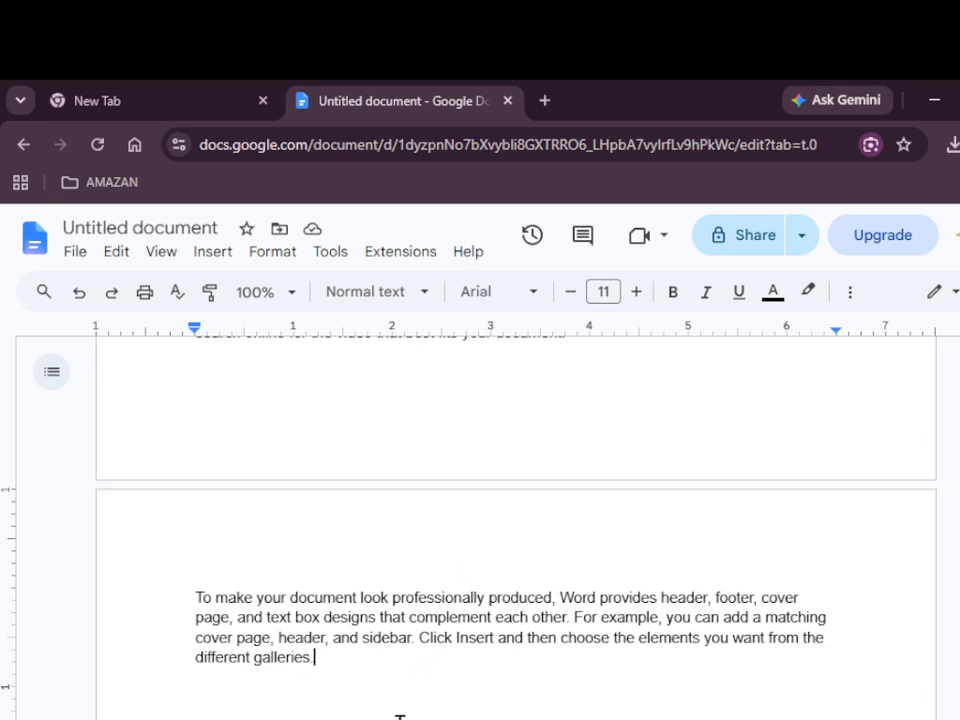
{"action": "key", "text": "Return"}
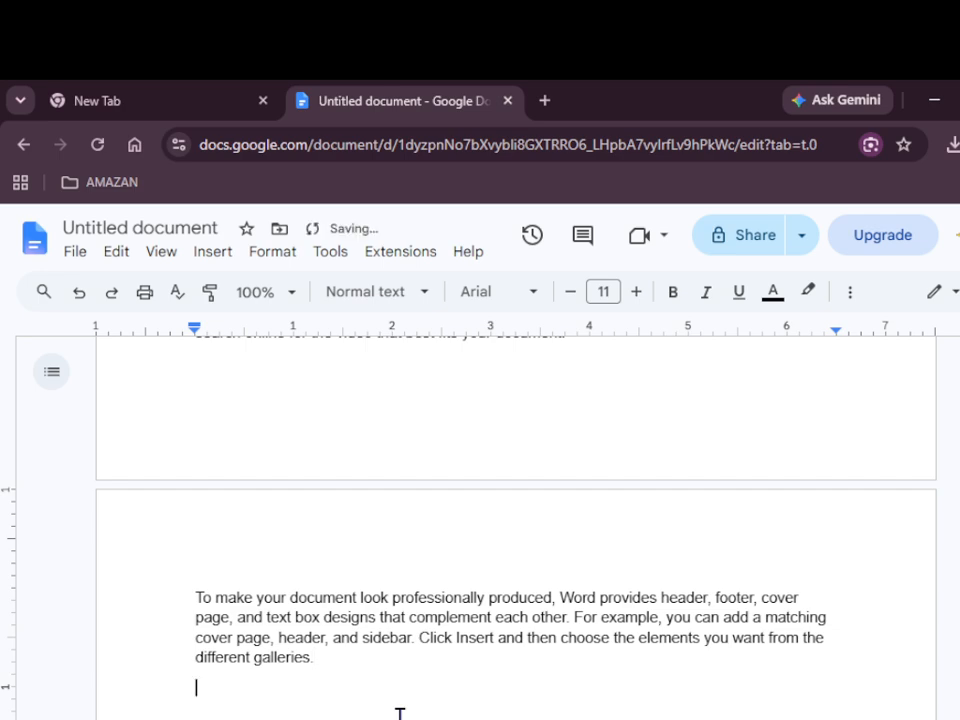
- Insert a table with 7 columns and 3 rows on the empty line below the last paragraph
{"action": "left_click", "coordinate": [210, 256]}
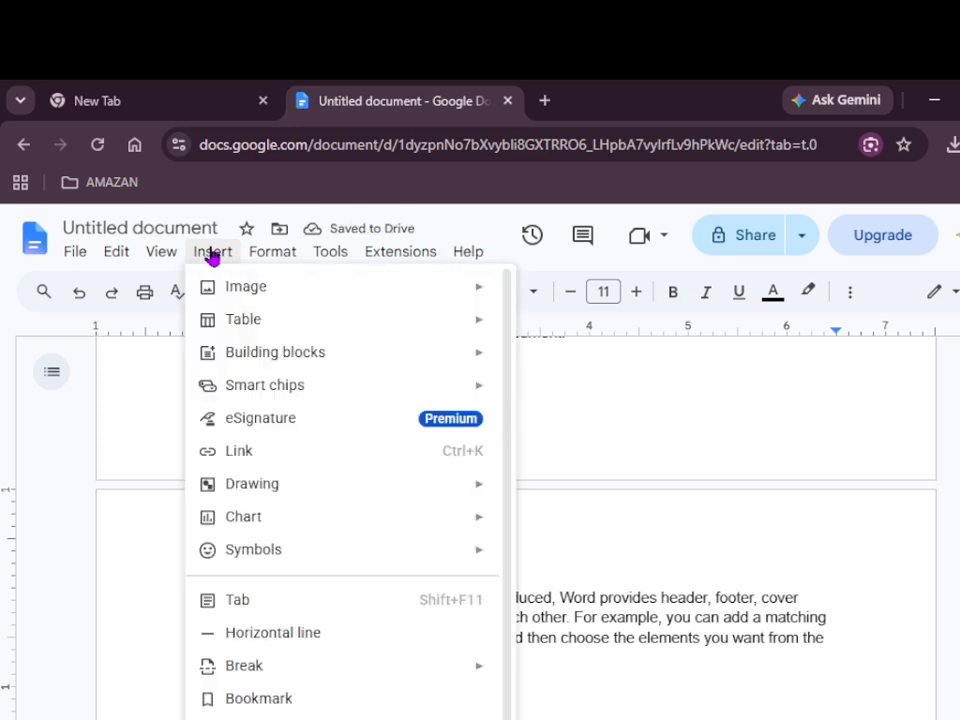
{"action": "mouse_move", "coordinate": [258, 322]}
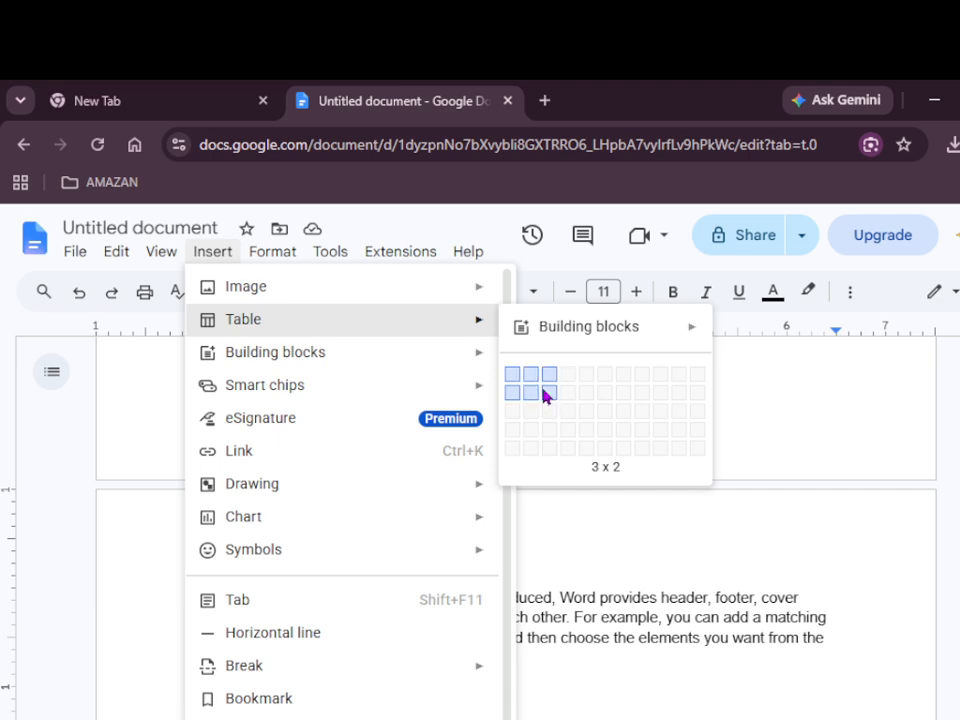
{"action": "left_click", "coordinate": [628, 430]}
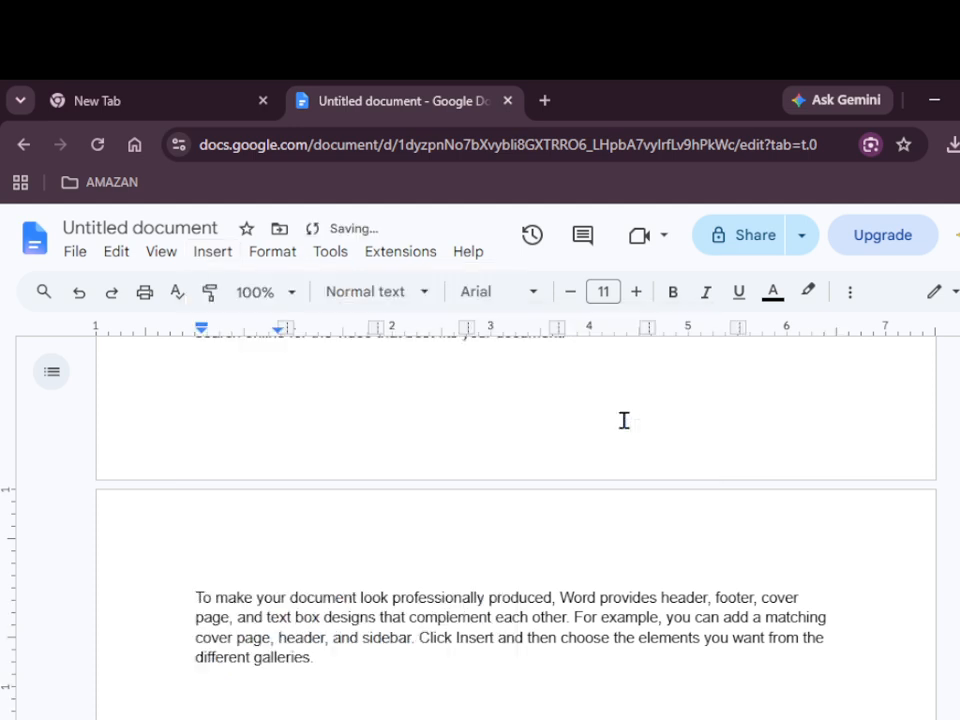
{"action": "scroll", "coordinate": [598, 529], "scroll_direction": "down", "scroll_amount": 3}
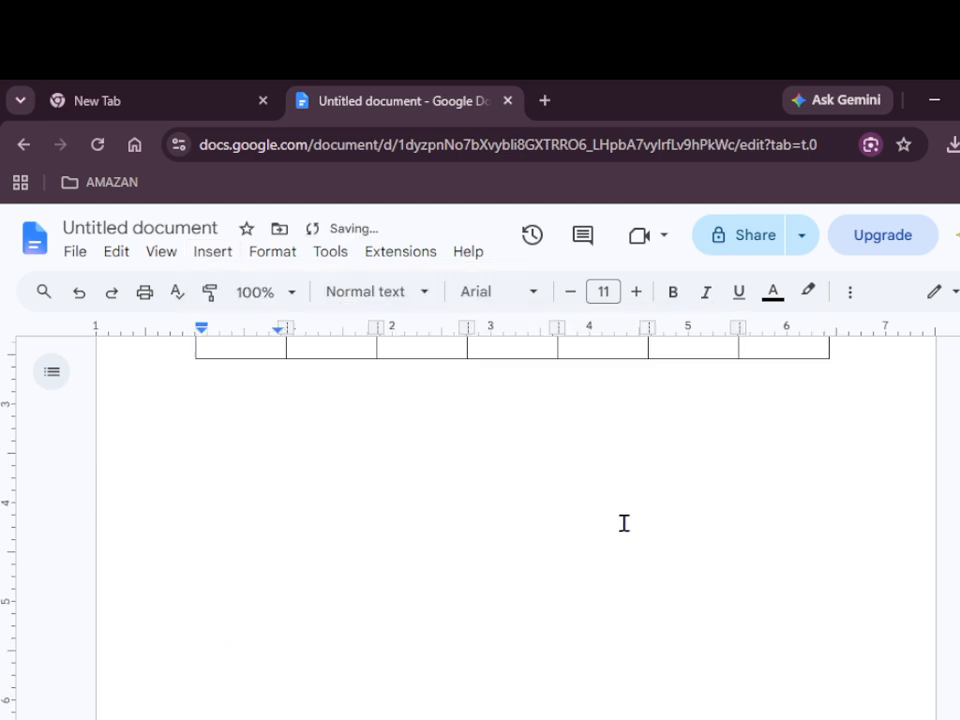
{"action": "scroll", "coordinate": [778, 645], "scroll_direction": "up", "scroll_amount": 3}
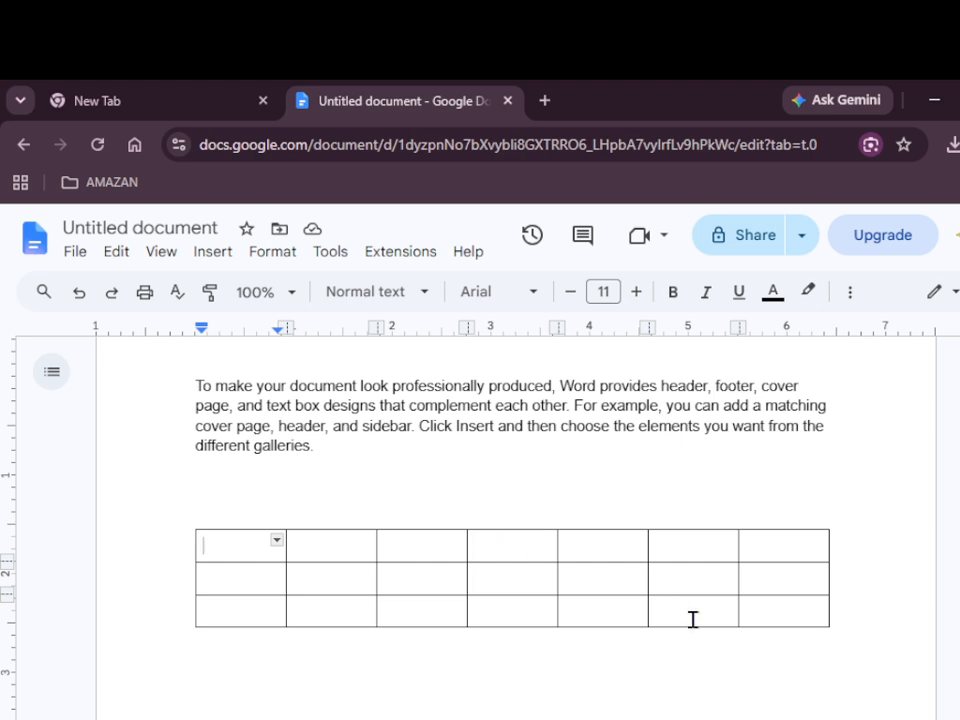
- Enter 12, 98 and 33 in the first three cells of the table's first row, and 67 in the cell below 33
{"action": "type", "text": "12"}
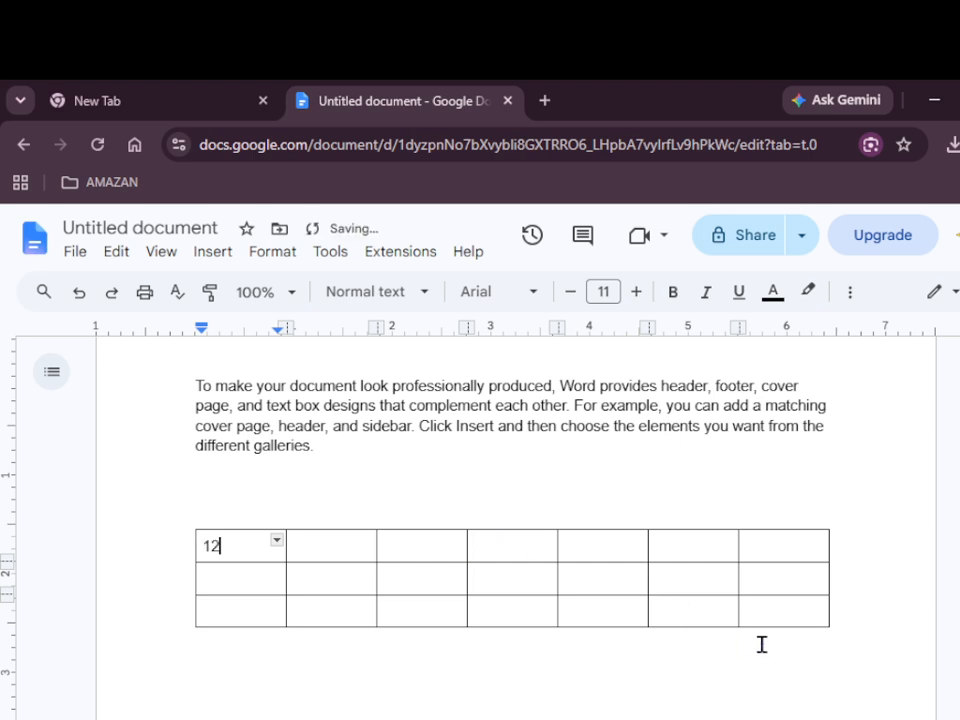
{"action": "key", "text": "Tab"}
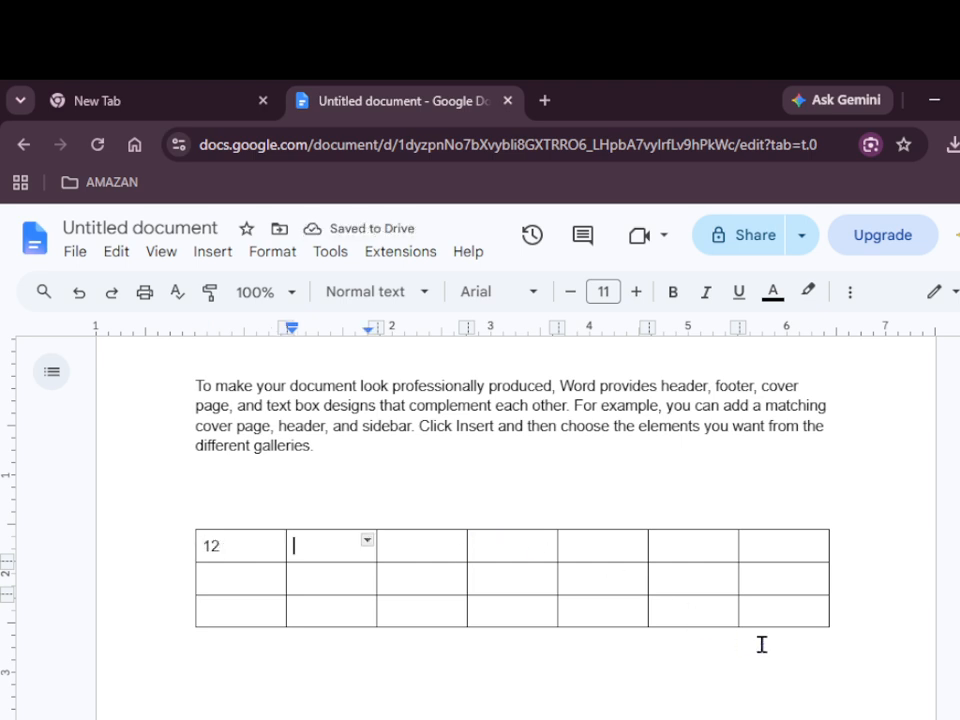
{"action": "type", "text": "98"}
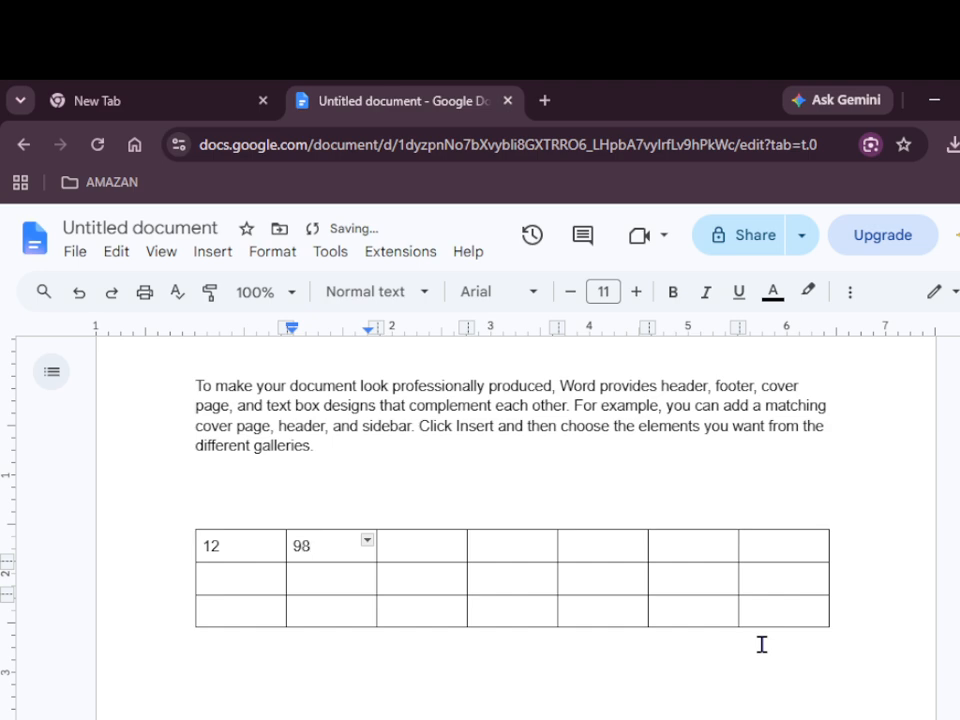
{"action": "key", "text": "Tab"}
{"action": "type", "text": "3"}
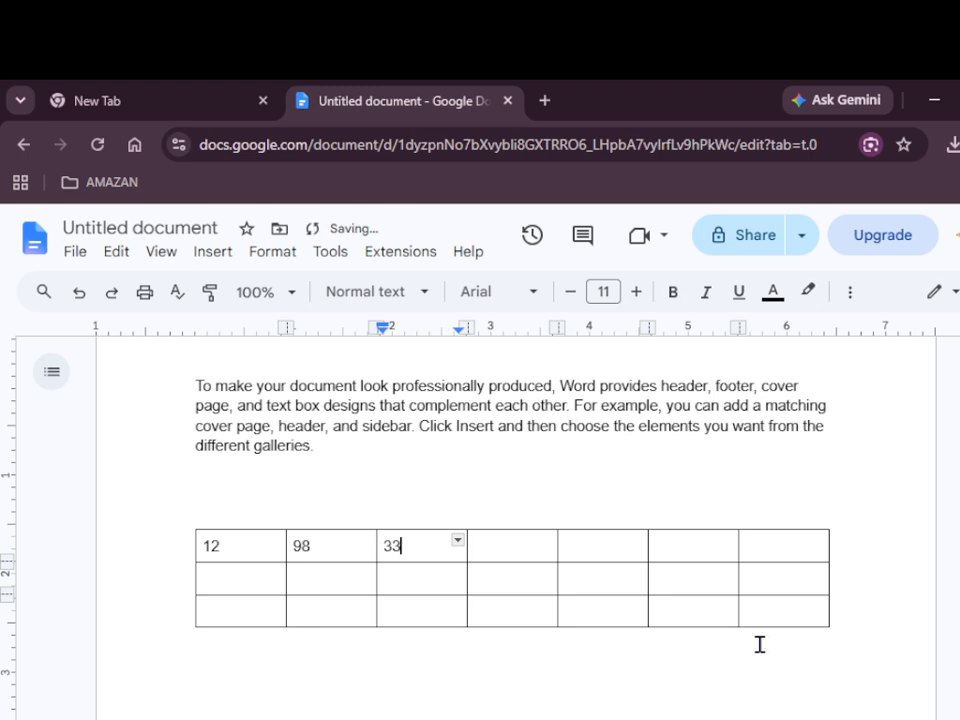
{"action": "key", "text": "Down"}
{"action": "type", "text": "6"}
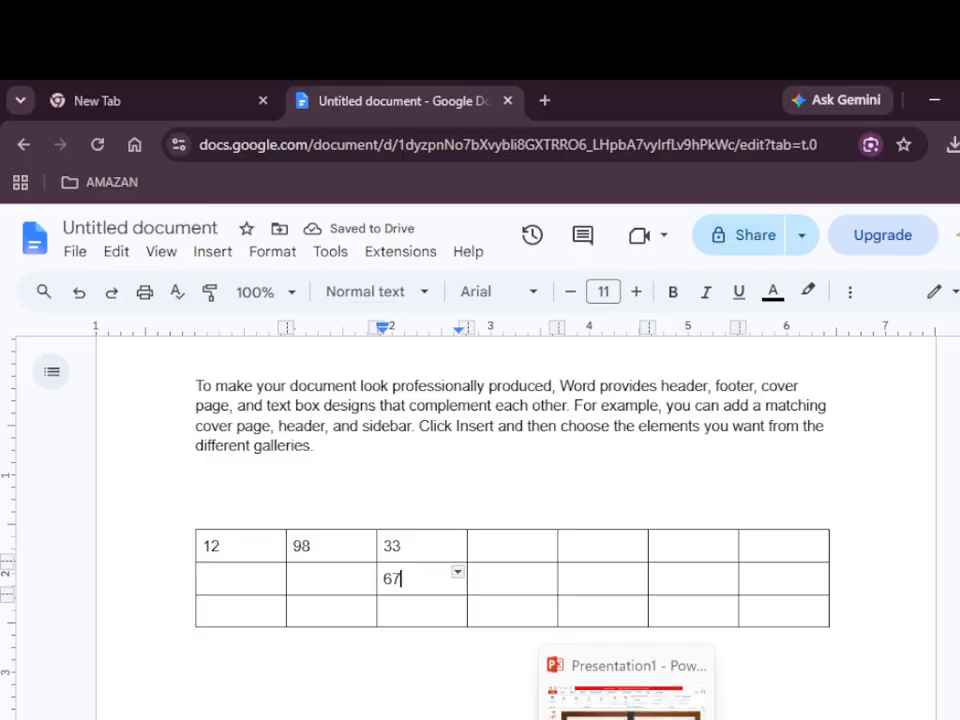
- Check the topic list in PowerPoint, return to the document and insert the 20250920 photo from the computer's Desktop below the table
{"action": "left_click", "coordinate": [624, 715]}
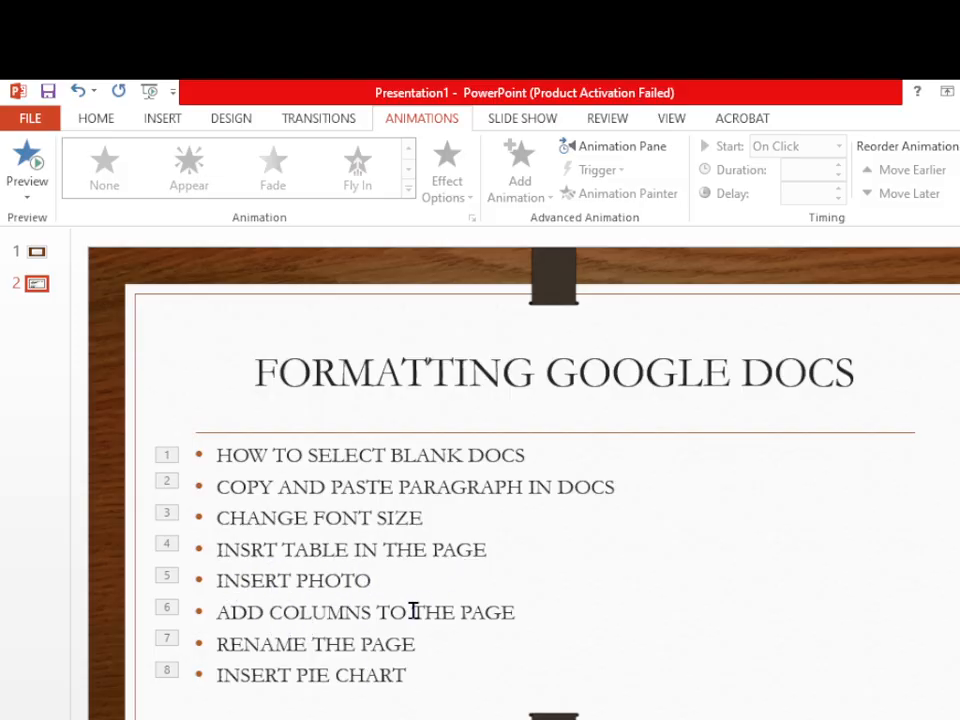
{"action": "left_click", "coordinate": [450, 695]}
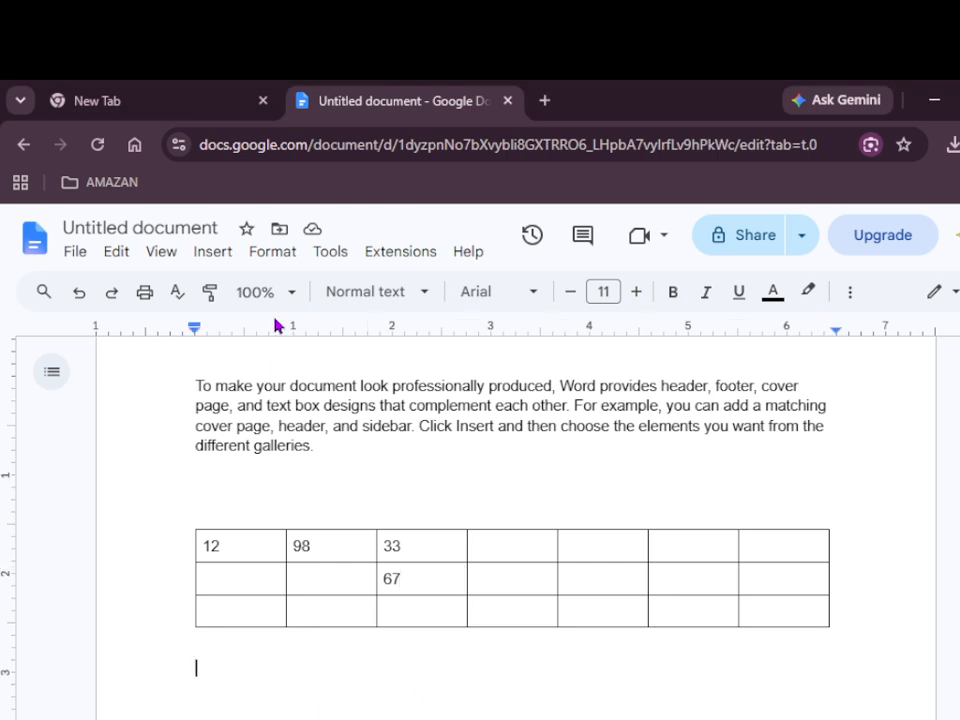
{"action": "left_click", "coordinate": [224, 266]}
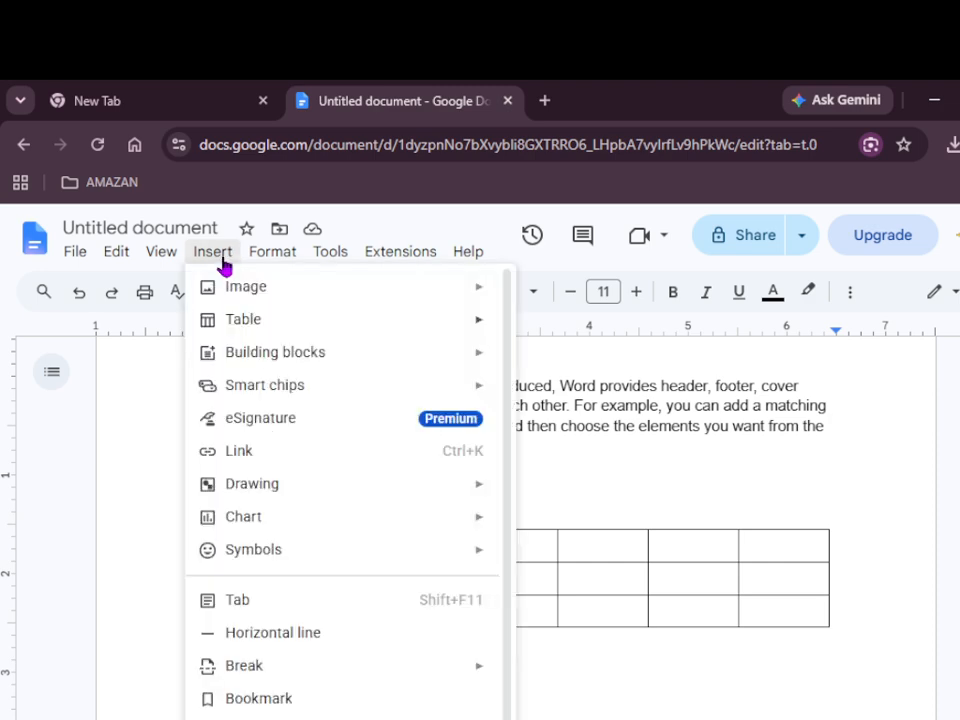
{"action": "mouse_move", "coordinate": [216, 288]}
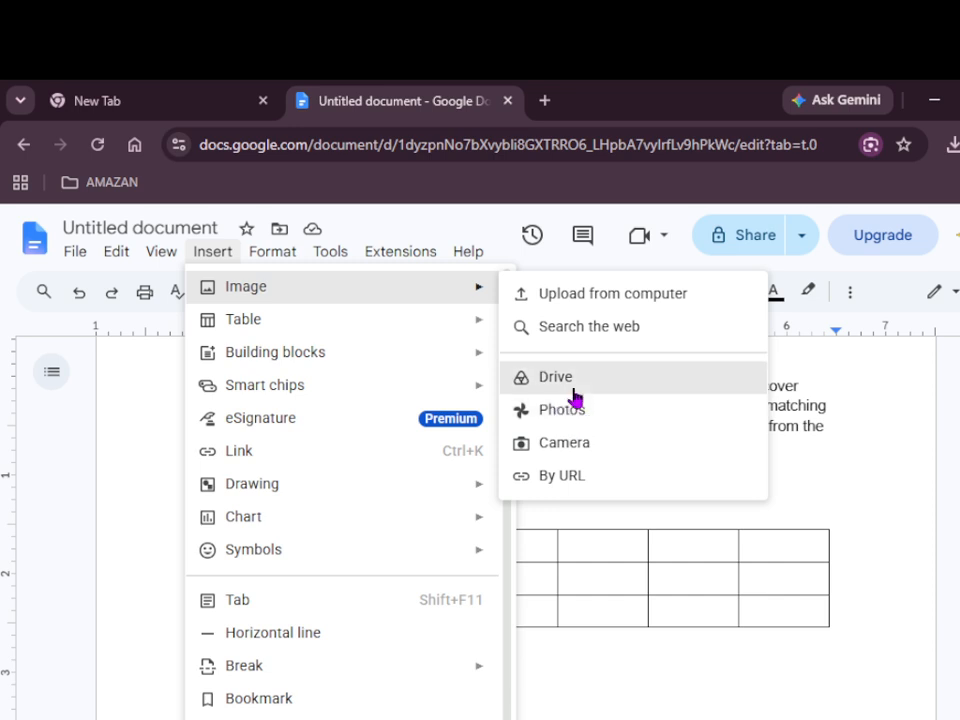
{"action": "left_click", "coordinate": [600, 292]}
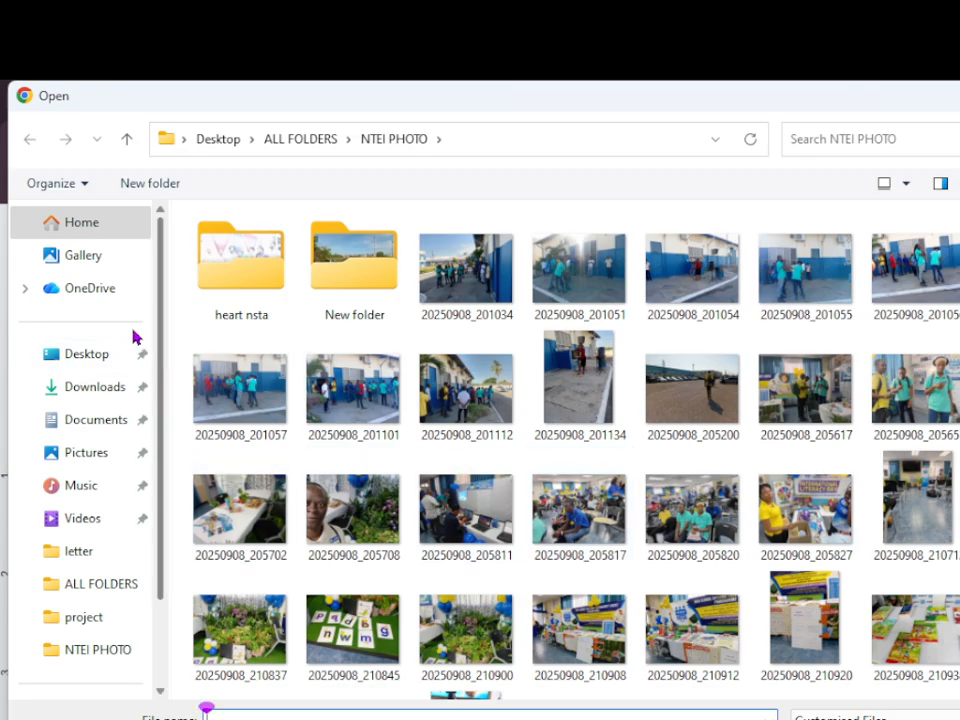
{"action": "left_click", "coordinate": [100, 354]}
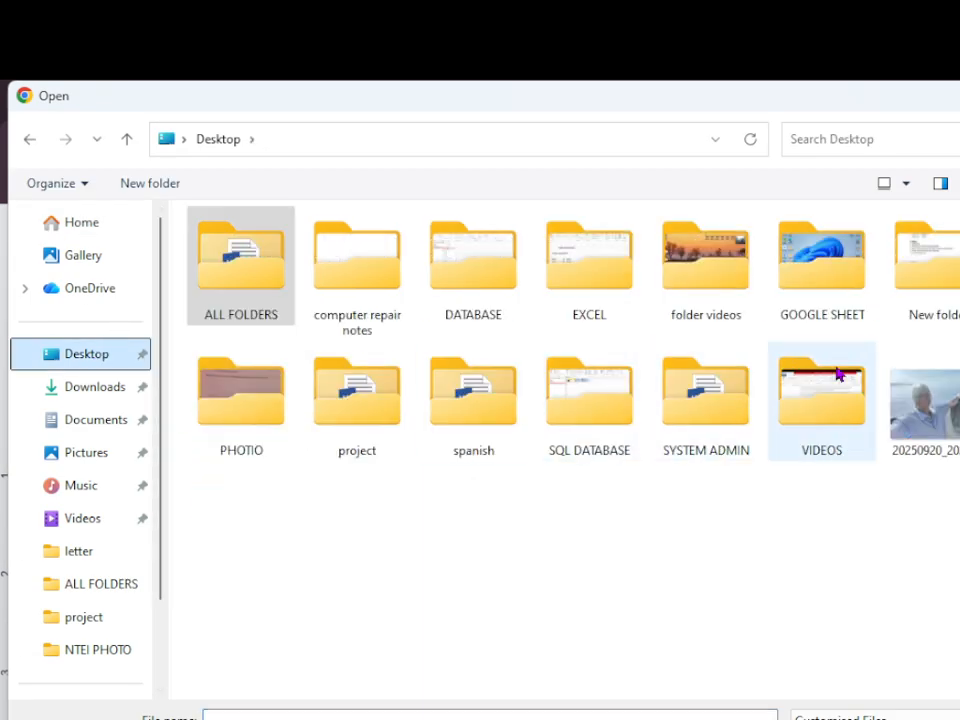
{"action": "left_click", "coordinate": [950, 405]}
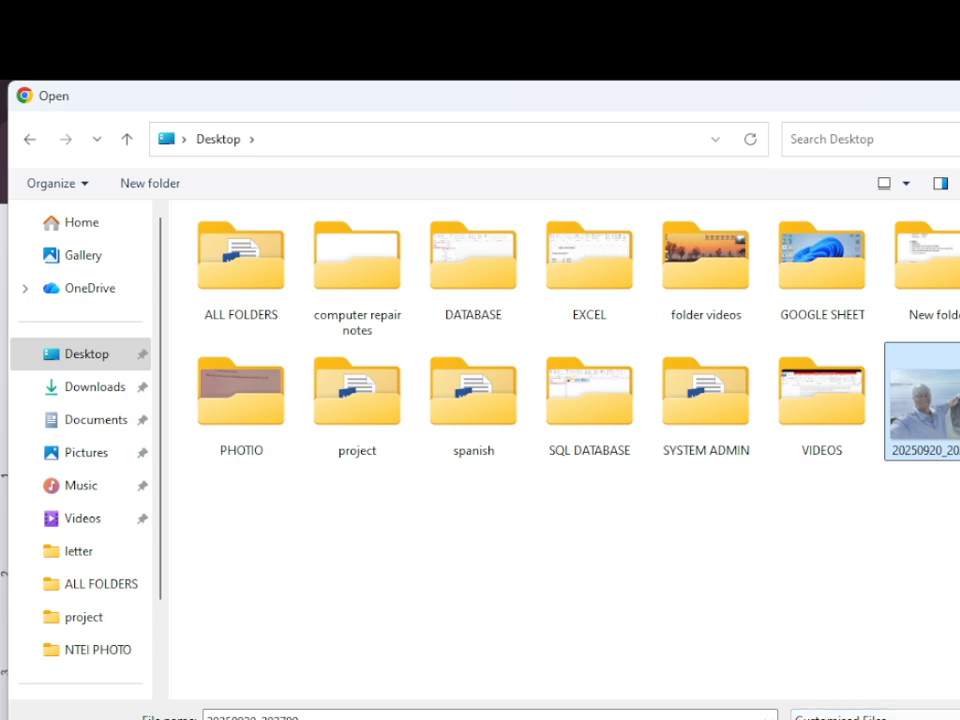
{"action": "key", "text": "Return"}
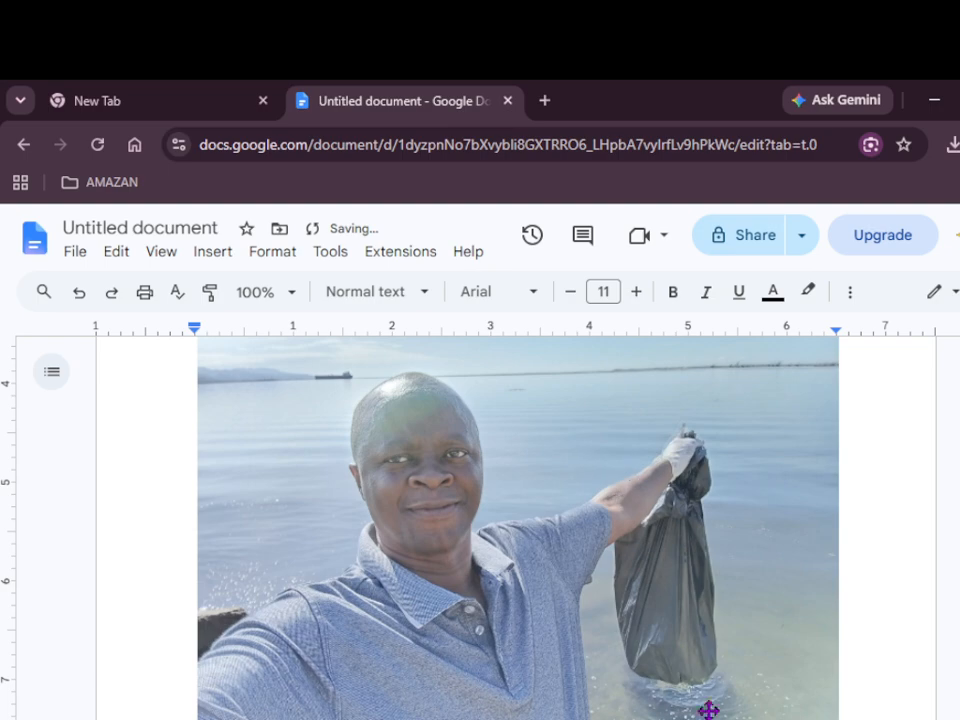
- Shrink the inserted photo below the table to about 2.8 inches wide
{"action": "scroll", "coordinate": [393, 578], "scroll_direction": "up", "scroll_amount": 10}
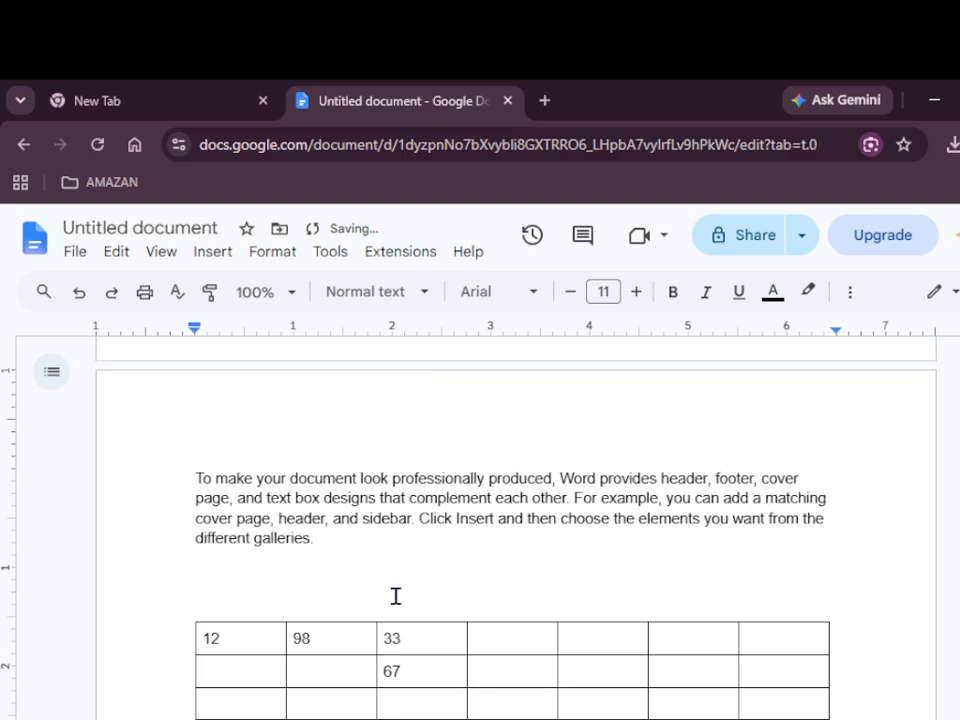
{"action": "scroll", "coordinate": [643, 600], "scroll_direction": "down", "scroll_amount": 4}
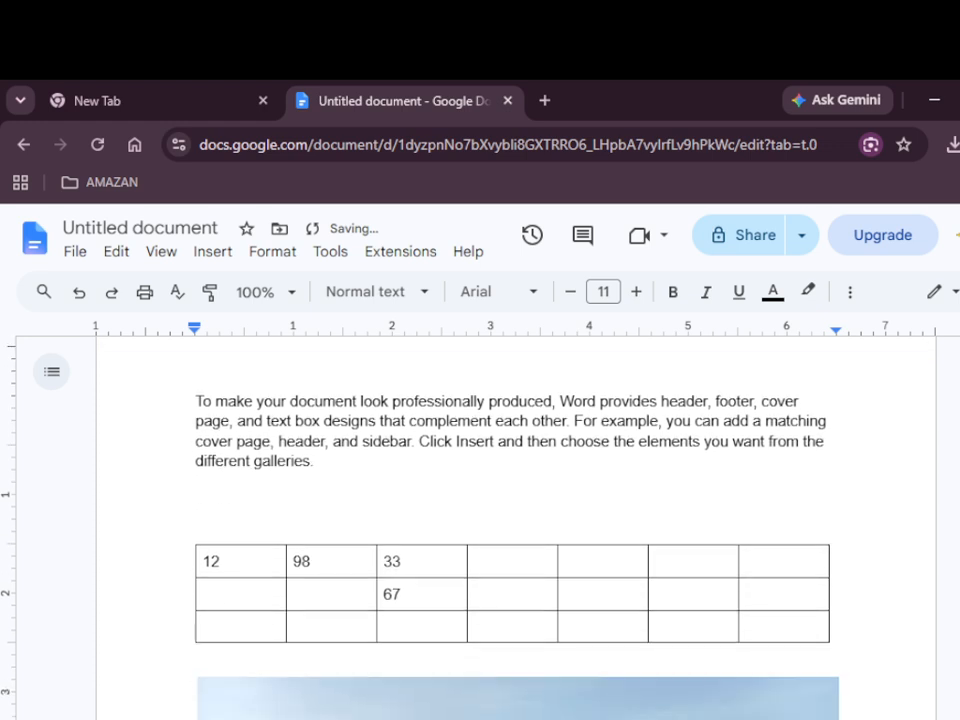
{"action": "left_click", "coordinate": [462, 600]}
{"action": "scroll", "coordinate": [455, 597], "scroll_direction": "down", "scroll_amount": 1}
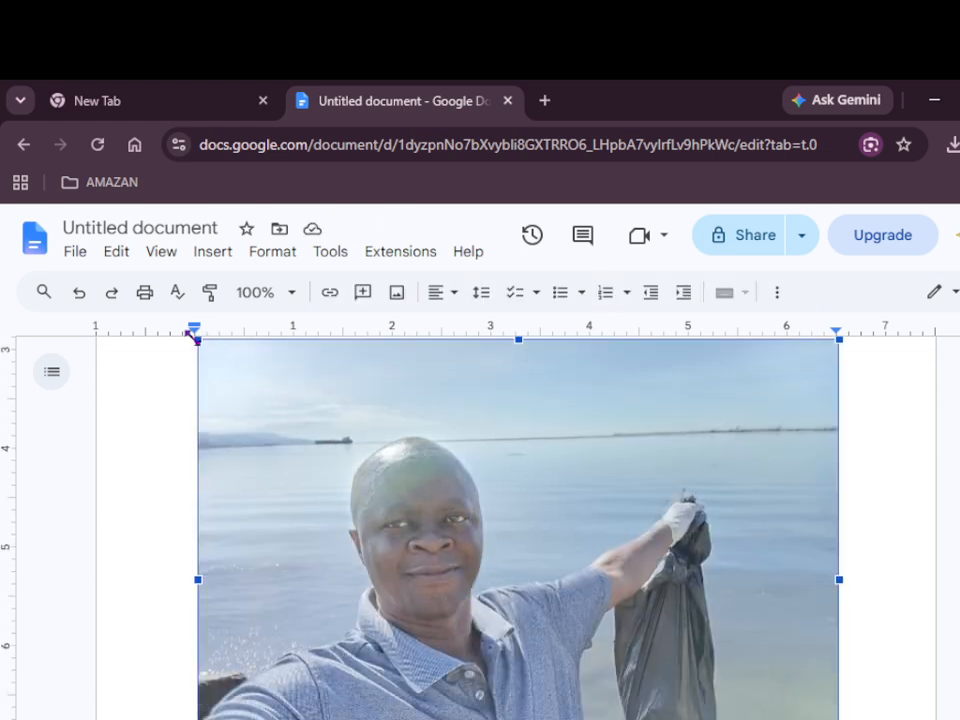
{"action": "left_click_drag", "start_coordinate": [195, 338], "coordinate": [559, 614]}
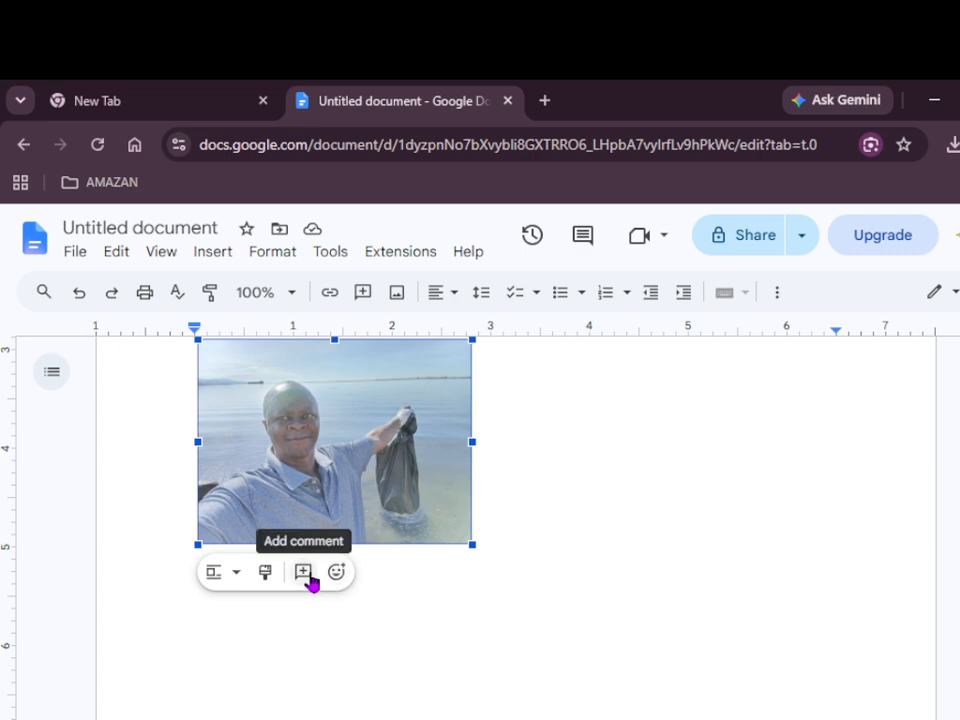
- Set the photo's text wrapping to Behind text and move it to the middle of the page below the table
{"action": "left_click", "coordinate": [238, 574]}
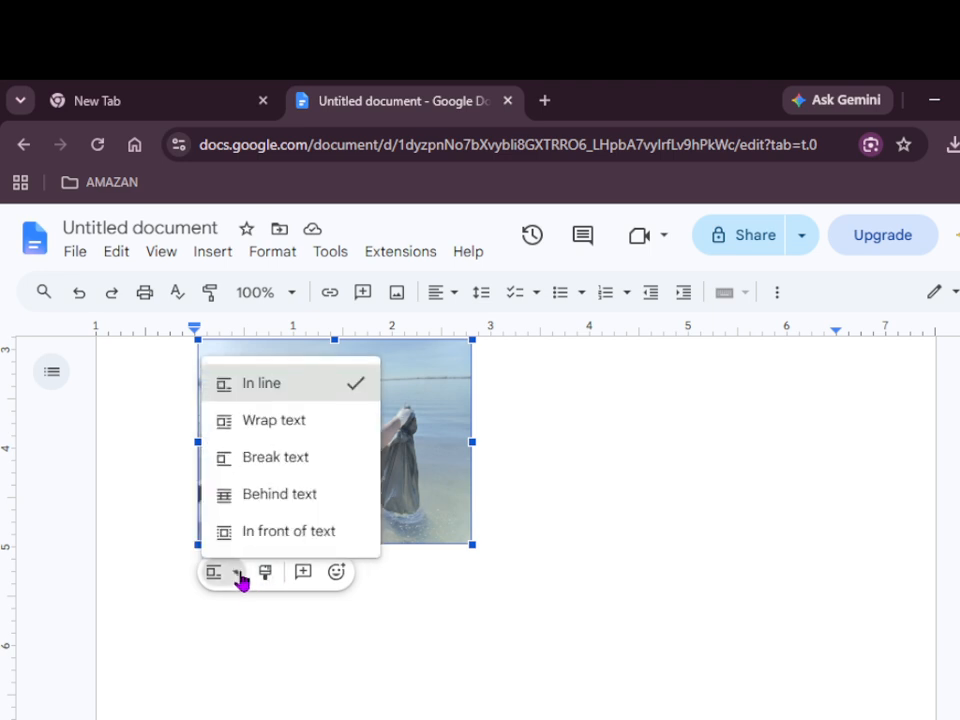
{"action": "left_click", "coordinate": [297, 498]}
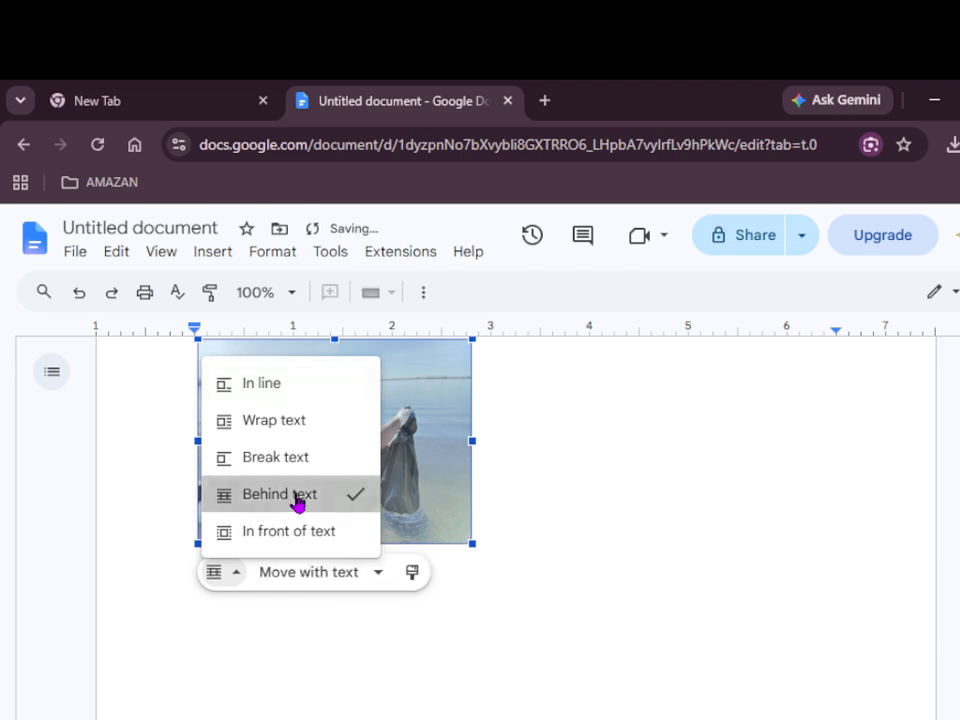
{"action": "left_click", "coordinate": [555, 492]}
{"action": "left_click_drag", "start_coordinate": [366, 463], "coordinate": [555, 543]}
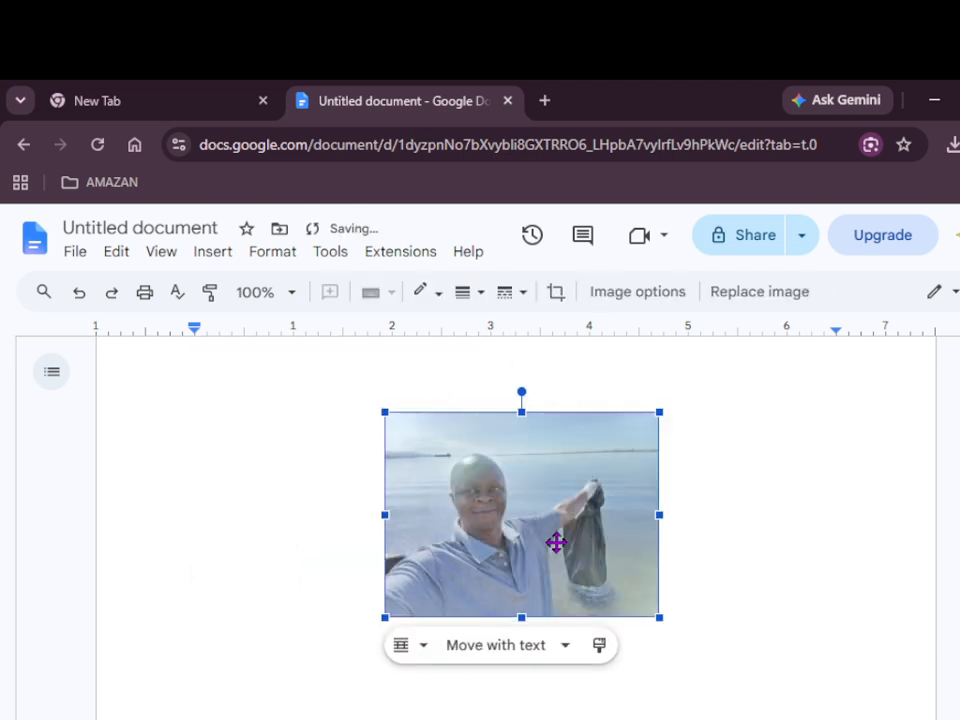
{"action": "scroll", "coordinate": [647, 521], "scroll_direction": "down", "scroll_amount": 5}
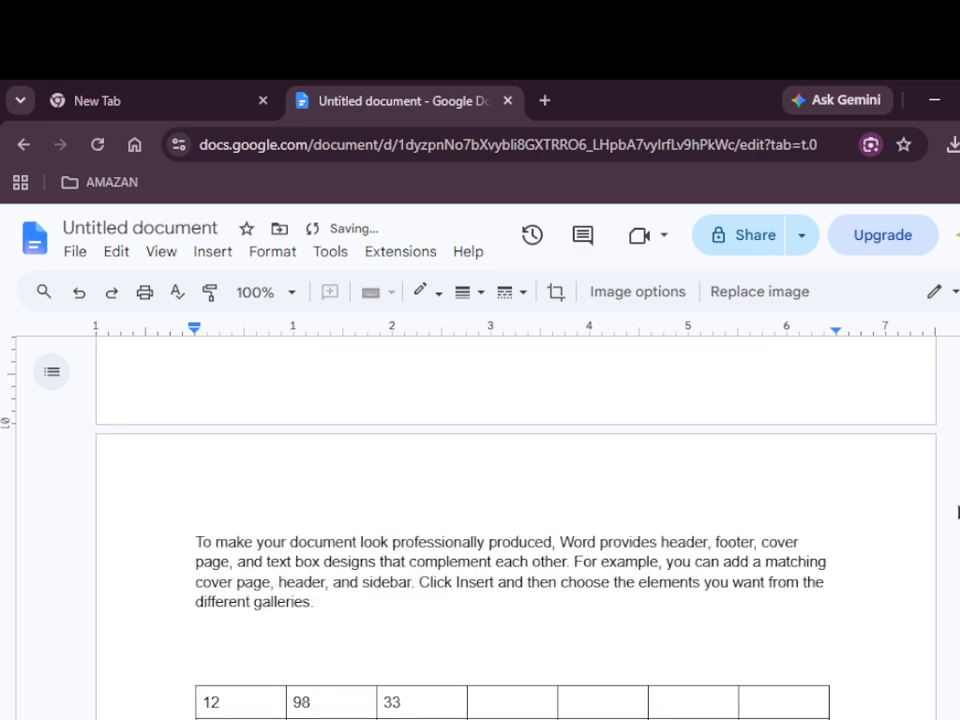
{"action": "scroll", "coordinate": [809, 650], "scroll_direction": "up", "scroll_amount": 5}
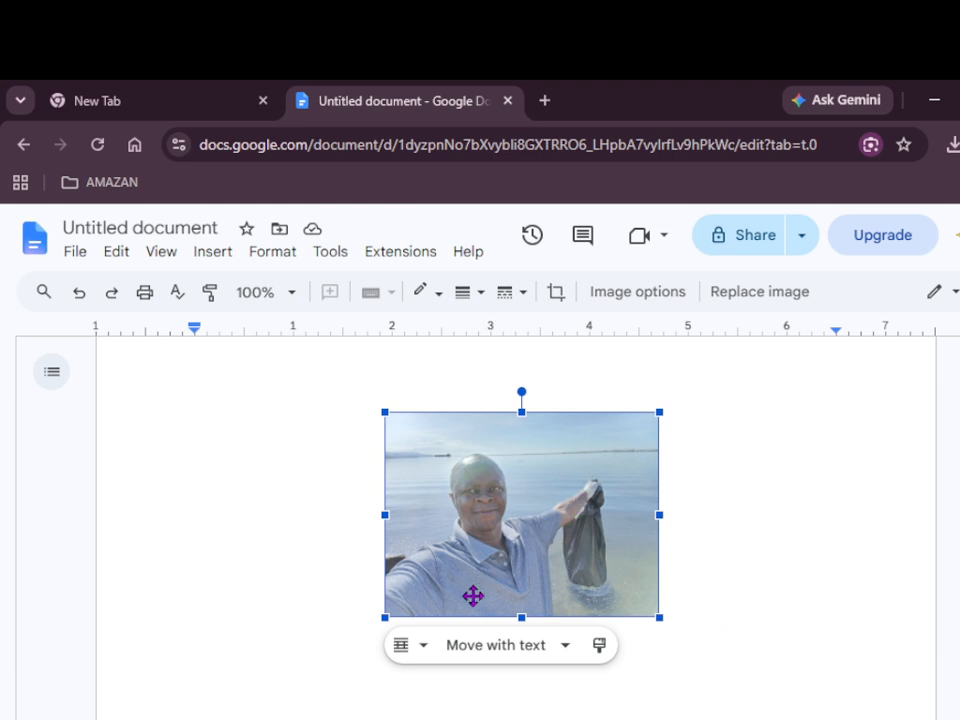
{"action": "left_click", "coordinate": [428, 648]}
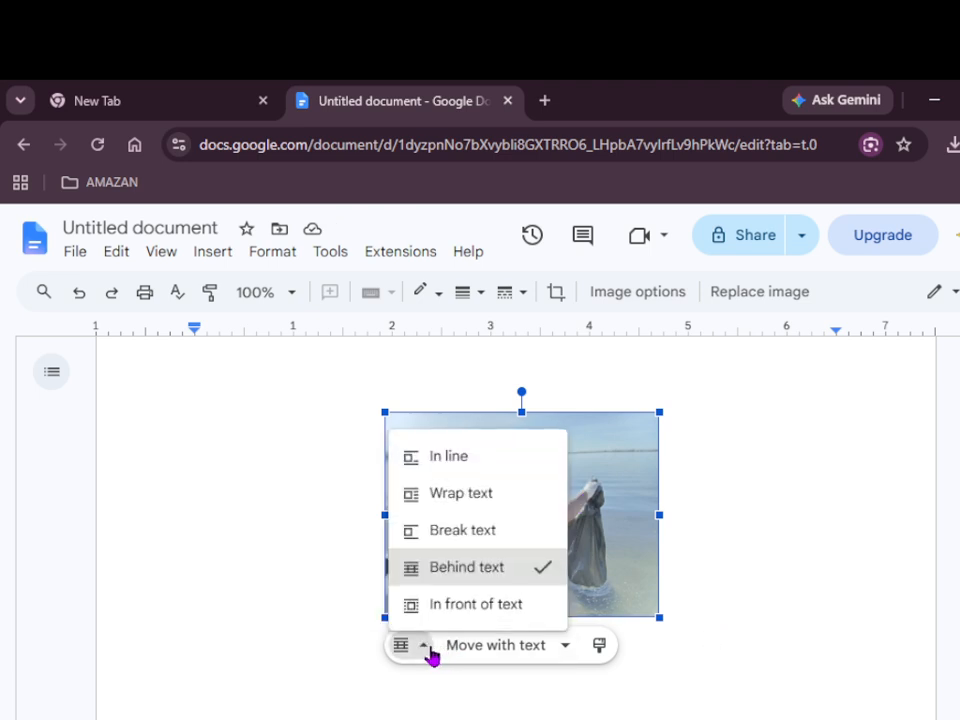
{"action": "left_click", "coordinate": [772, 597]}
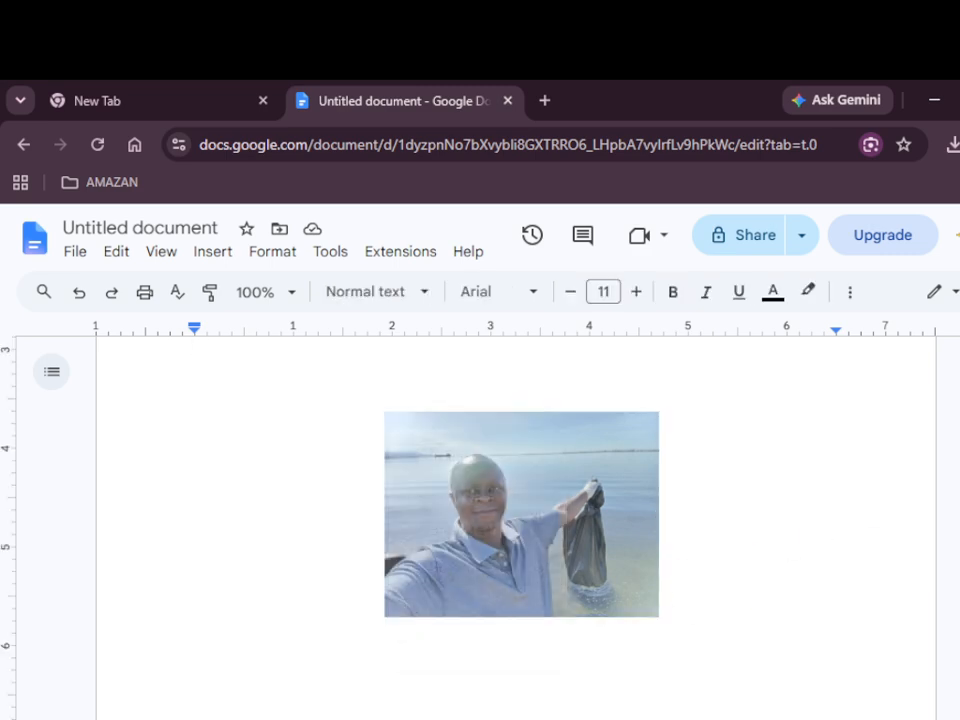
- Move the photo up onto the middle columns of the table's first row
{"action": "scroll", "coordinate": [515, 530], "scroll_direction": "up", "scroll_amount": 3}
{"action": "left_click", "coordinate": [600, 705]}
{"action": "left_click_drag", "start_coordinate": [600, 705], "coordinate": [615, 519]}
{"action": "scroll", "coordinate": [615, 519], "scroll_direction": "up", "scroll_amount": 3}
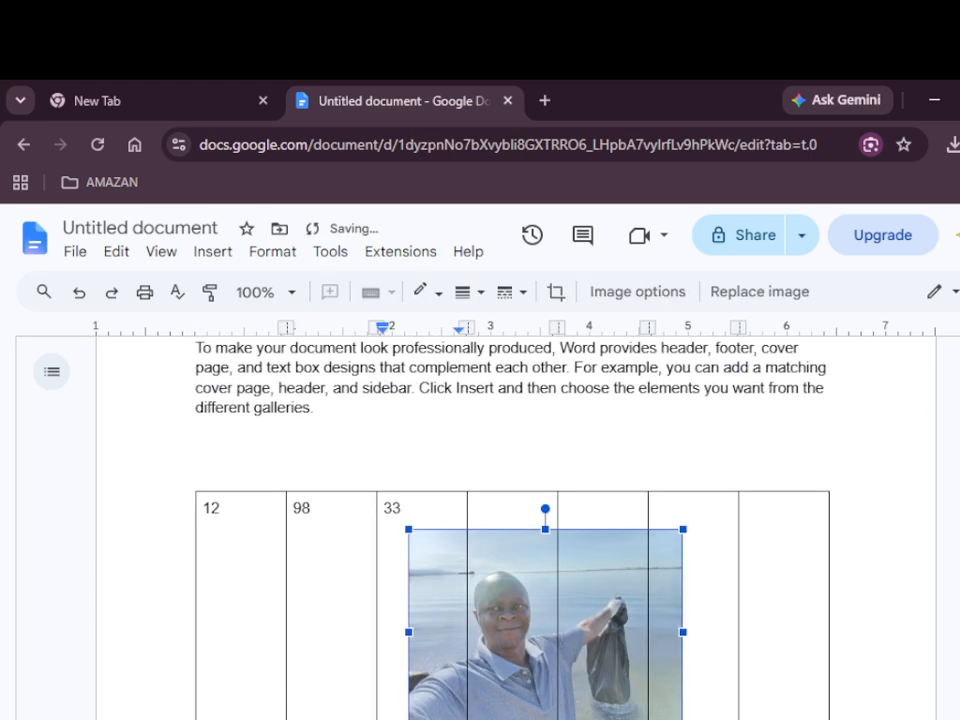
{"action": "double_click", "coordinate": [603, 653]}
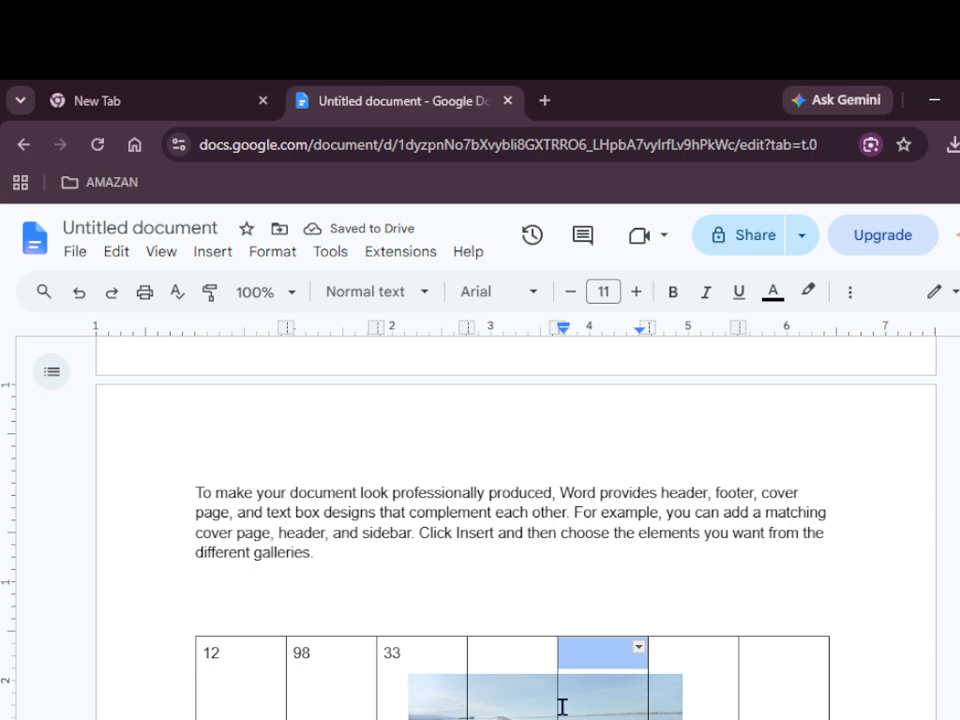
{"action": "double_click", "coordinate": [496, 716]}
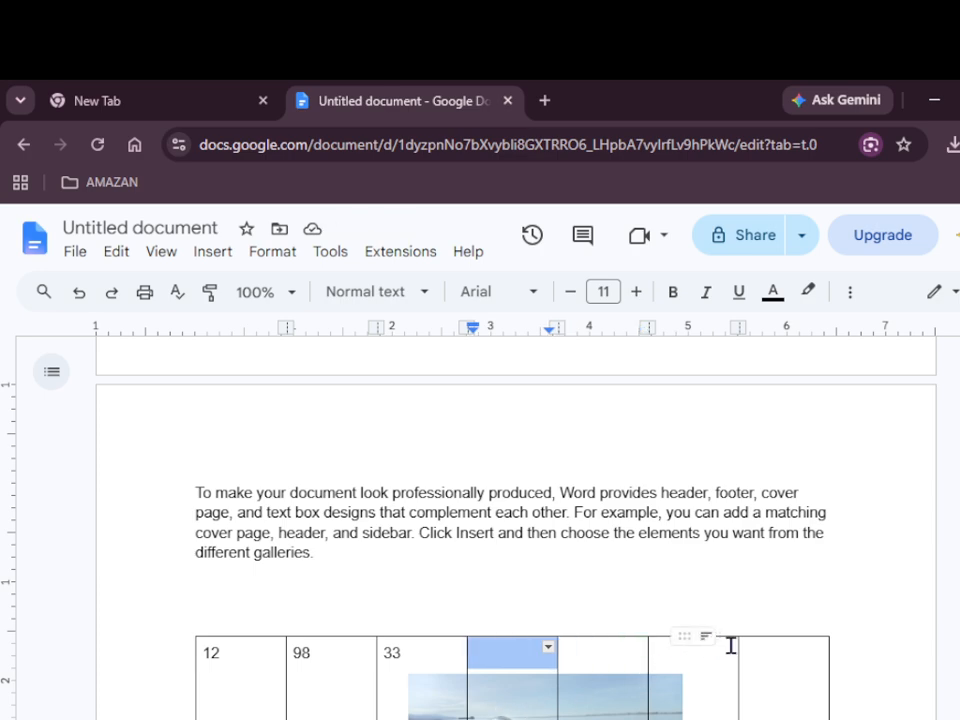
{"action": "scroll", "coordinate": [825, 677], "scroll_direction": "down", "scroll_amount": 5}
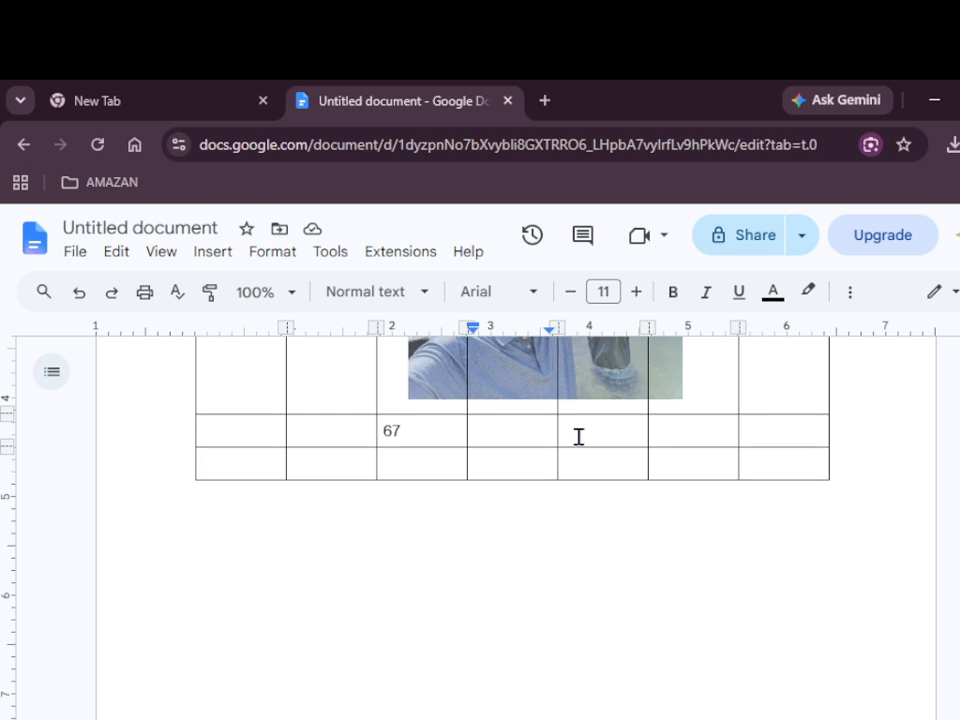
{"action": "scroll", "coordinate": [578, 437], "scroll_direction": "up", "scroll_amount": 5}
{"action": "left_click", "coordinate": [600, 655]}
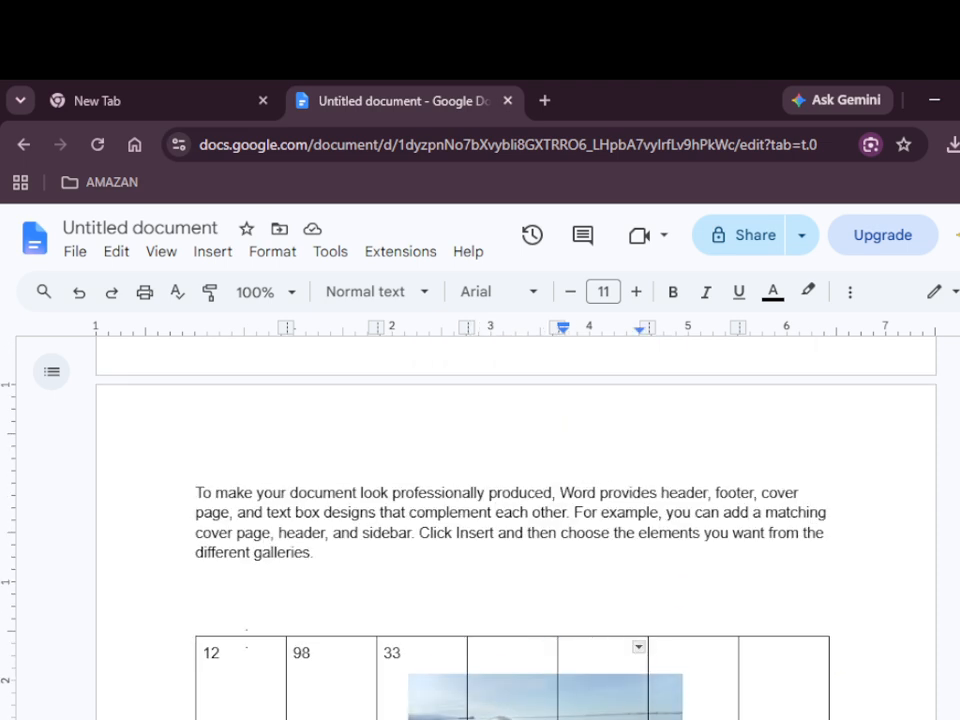
{"action": "left_click", "coordinate": [408, 656]}
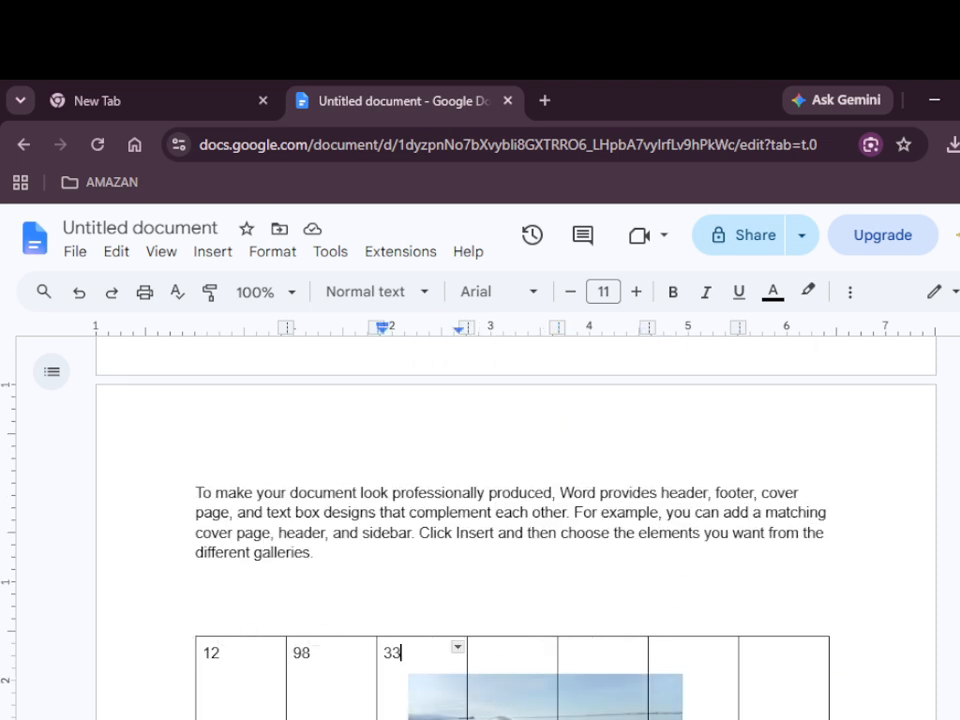
- Undo the photo's move onto the table, and move the photo up over the last paragraphs of the preceding page
{"action": "left_click", "coordinate": [79, 294]}
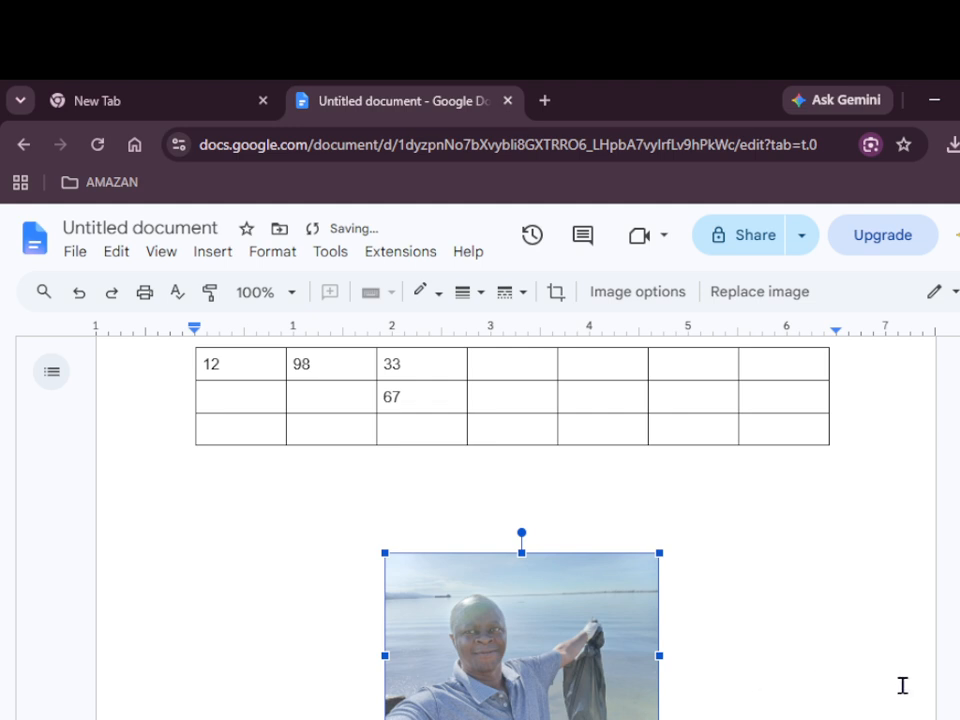
{"action": "scroll", "coordinate": [480, 520], "scroll_direction": "up", "scroll_amount": 3}
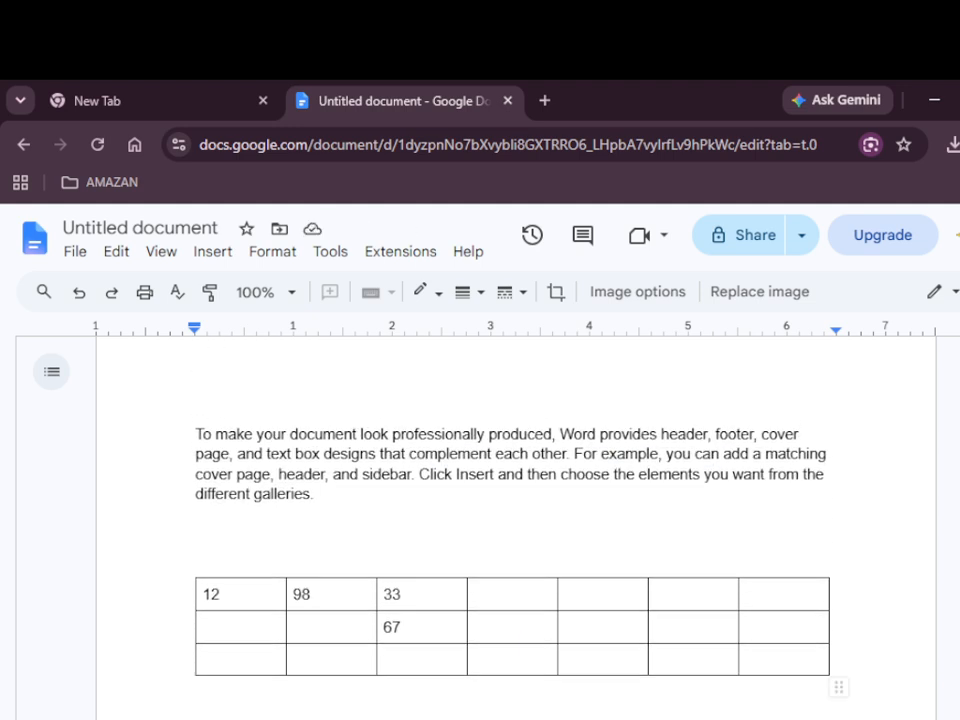
{"action": "scroll", "coordinate": [480, 520], "scroll_direction": "down", "scroll_amount": 3}
{"action": "left_click_drag", "start_coordinate": [590, 705], "coordinate": [667, 536]}
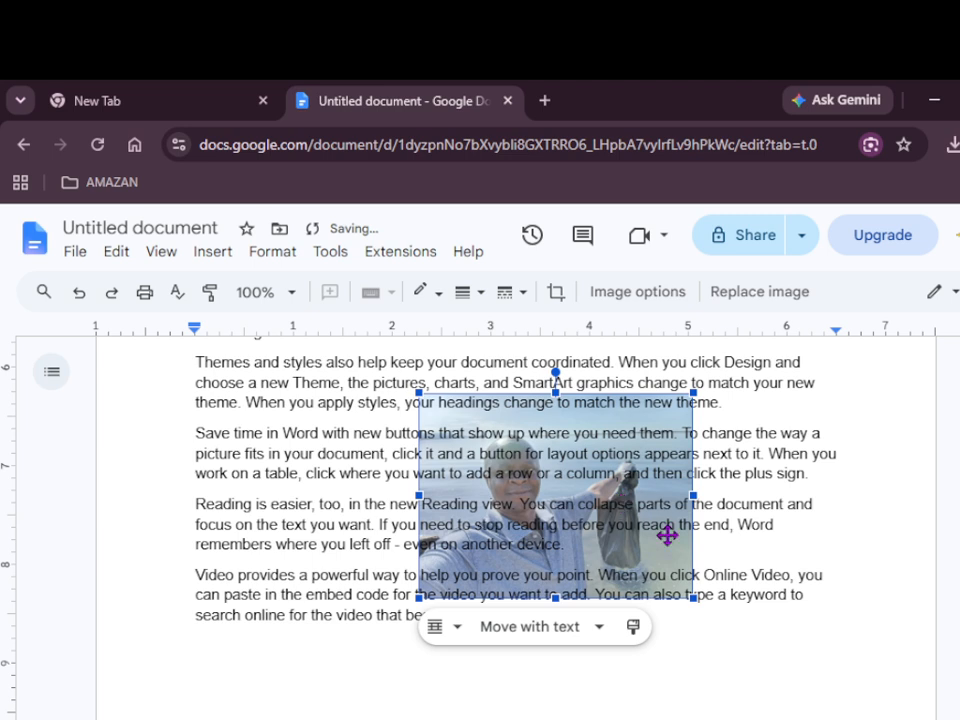
{"action": "left_click", "coordinate": [727, 668]}
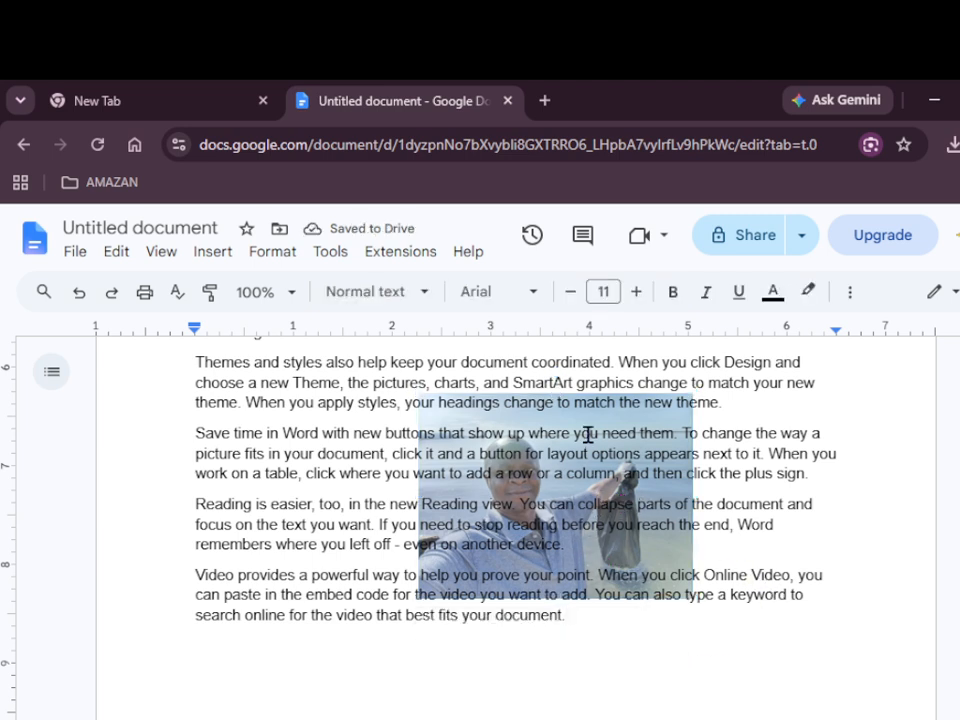
- Set the photo's text wrapping to In front of text
{"action": "left_click", "coordinate": [613, 552]}
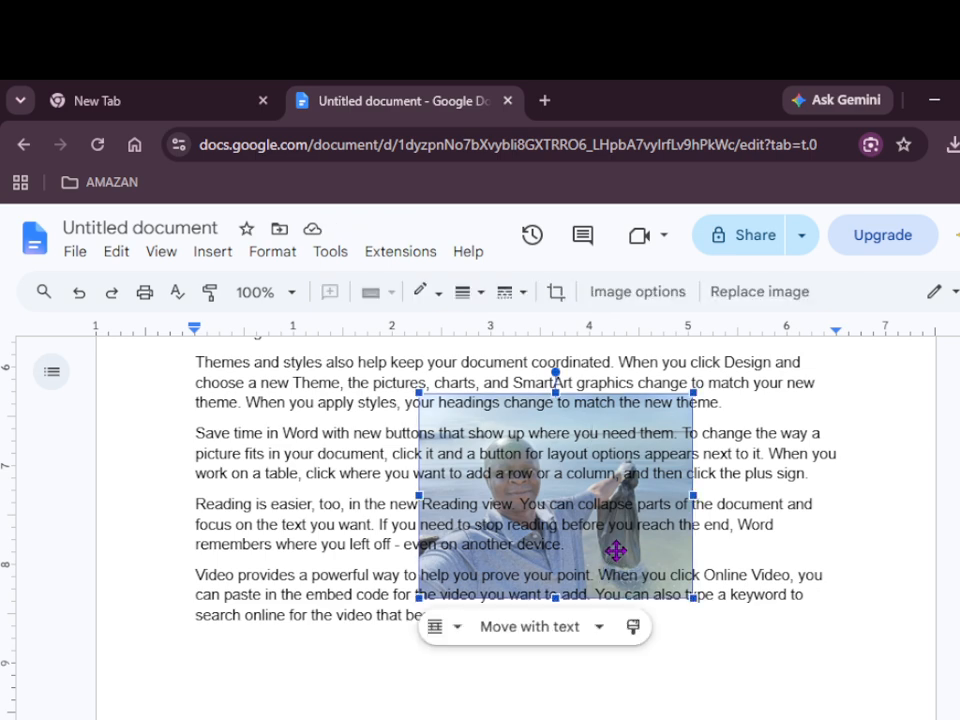
{"action": "left_click", "coordinate": [456, 628]}
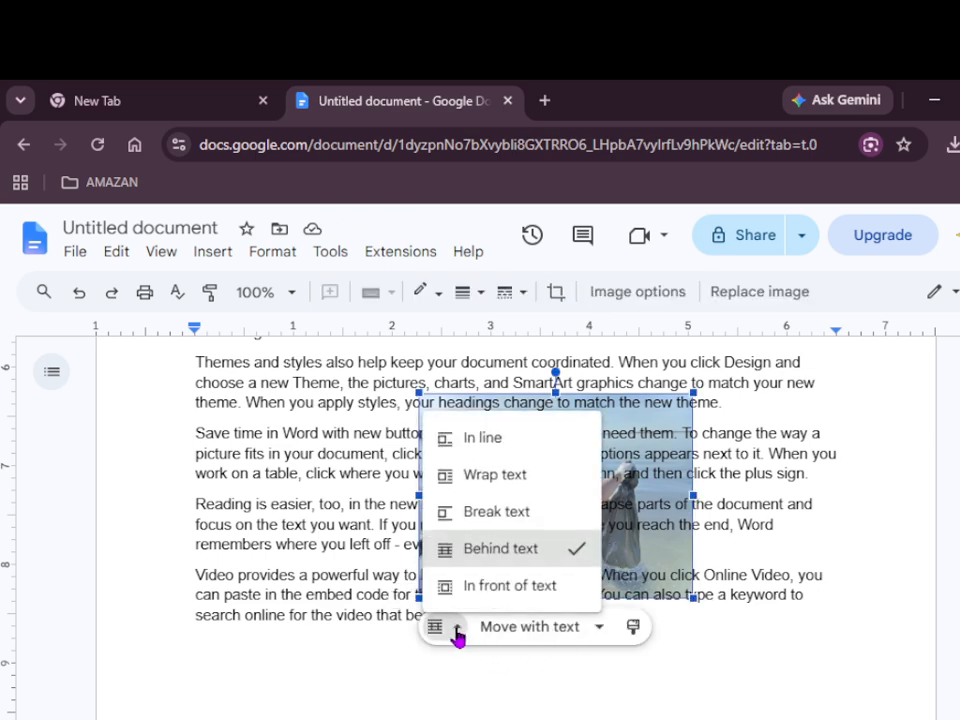
{"action": "left_click", "coordinate": [510, 590]}
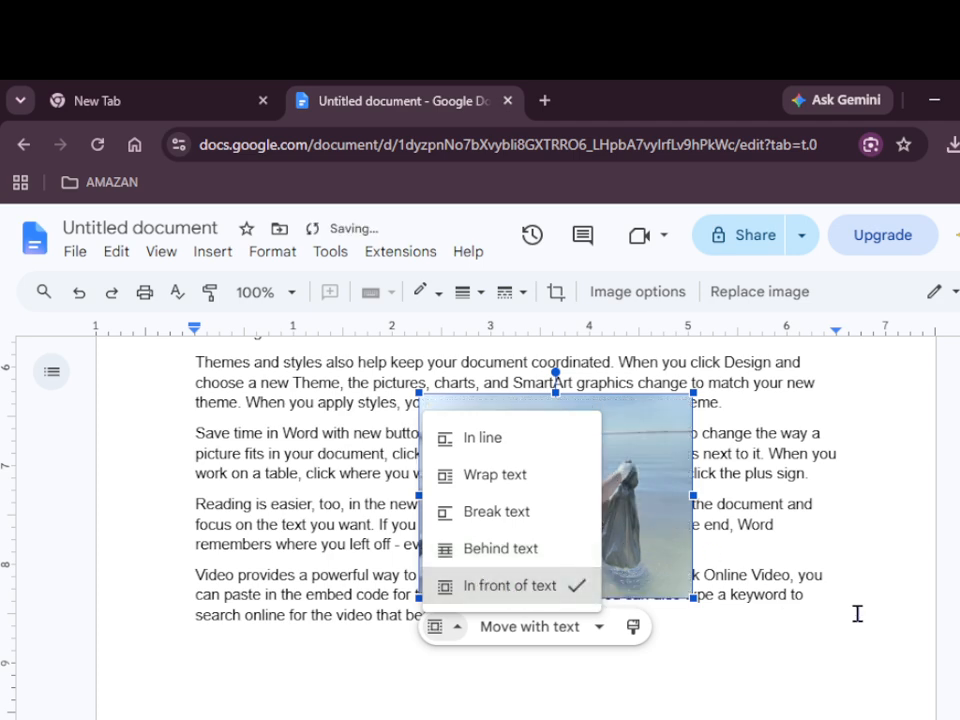
{"action": "left_click", "coordinate": [819, 667]}
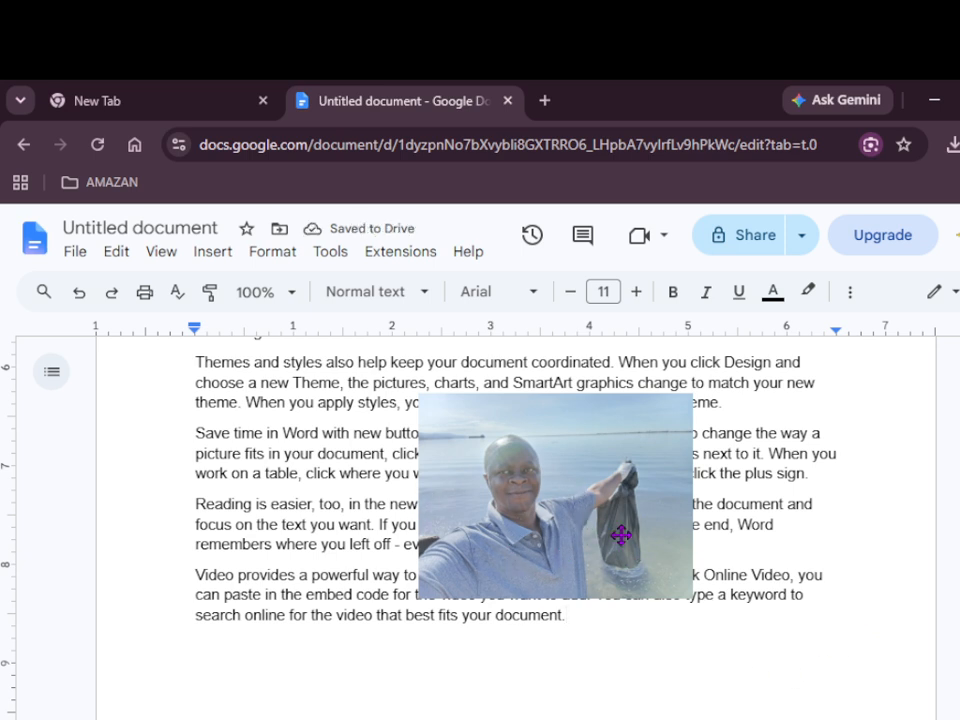
- Set the photo's text wrapping to Wrap text so the paragraphs flow around it on both sides
{"action": "left_click", "coordinate": [551, 501]}
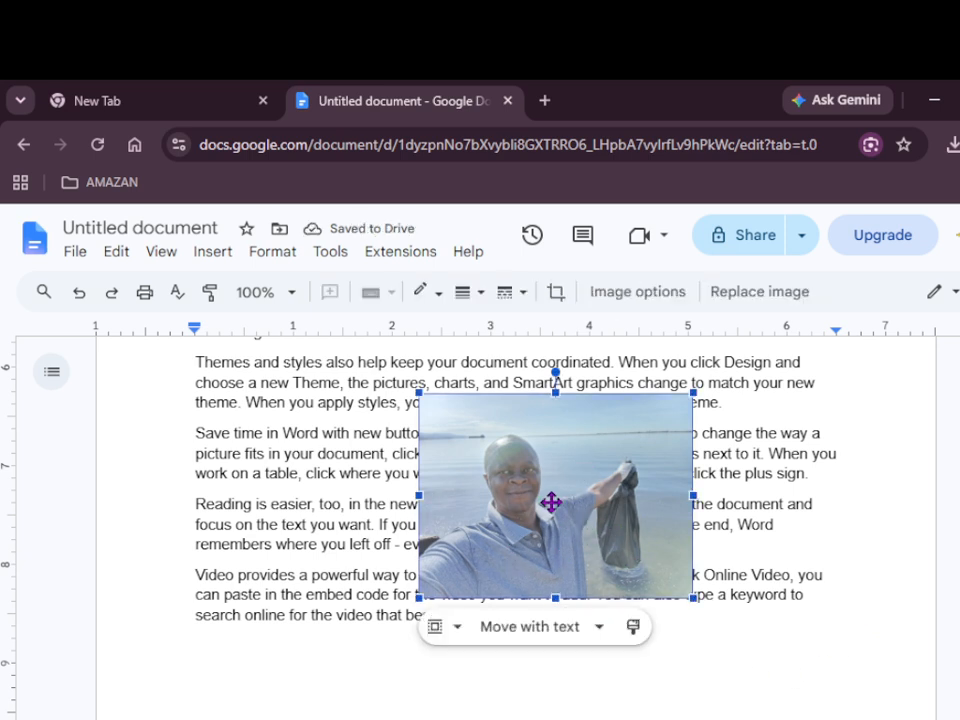
{"action": "left_click", "coordinate": [455, 628]}
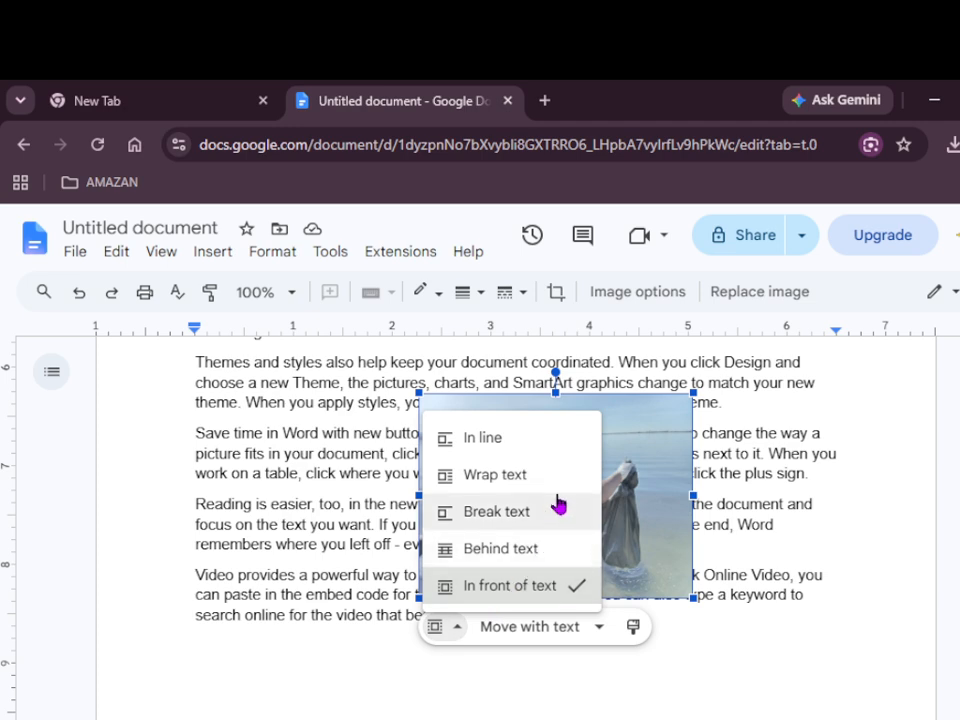
{"action": "left_click", "coordinate": [504, 480]}
{"action": "left_click", "coordinate": [584, 704]}
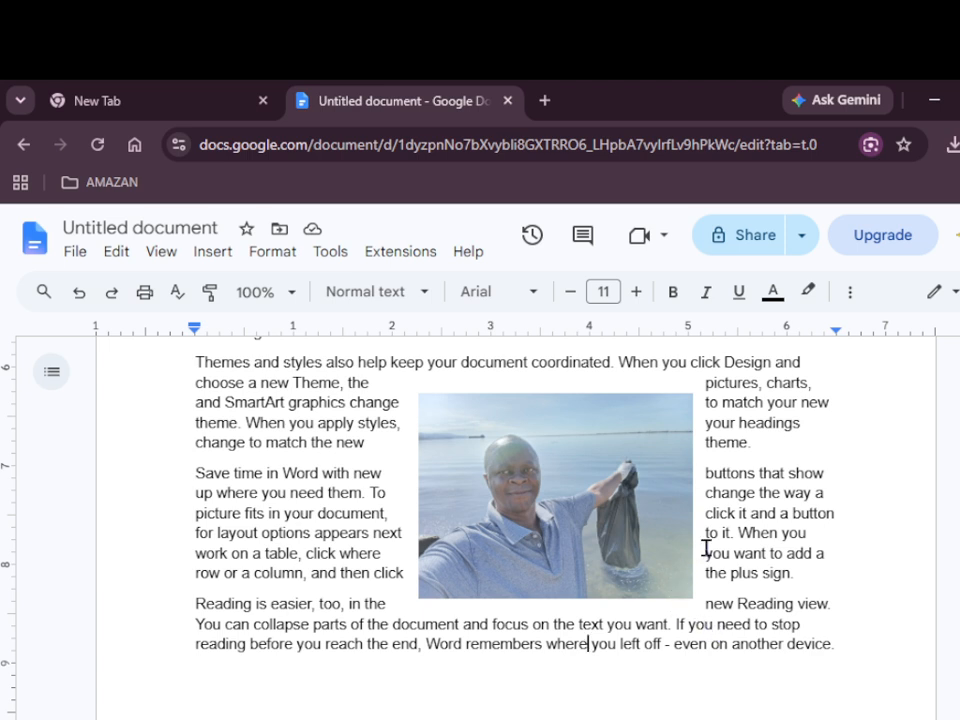
- Shrink the wrapped photo proportionally from its lower-right corner to about 2.2 inches wide
{"action": "left_click", "coordinate": [681, 579]}
{"action": "left_click_drag", "start_coordinate": [694, 598], "coordinate": [638, 553]}
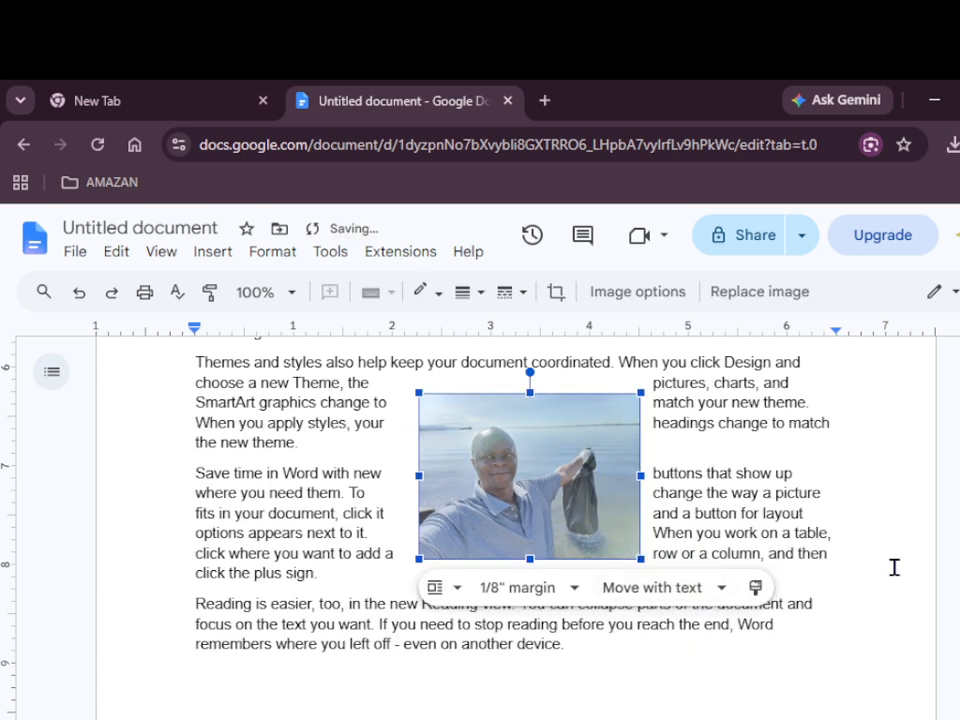
{"action": "left_click", "coordinate": [918, 547]}
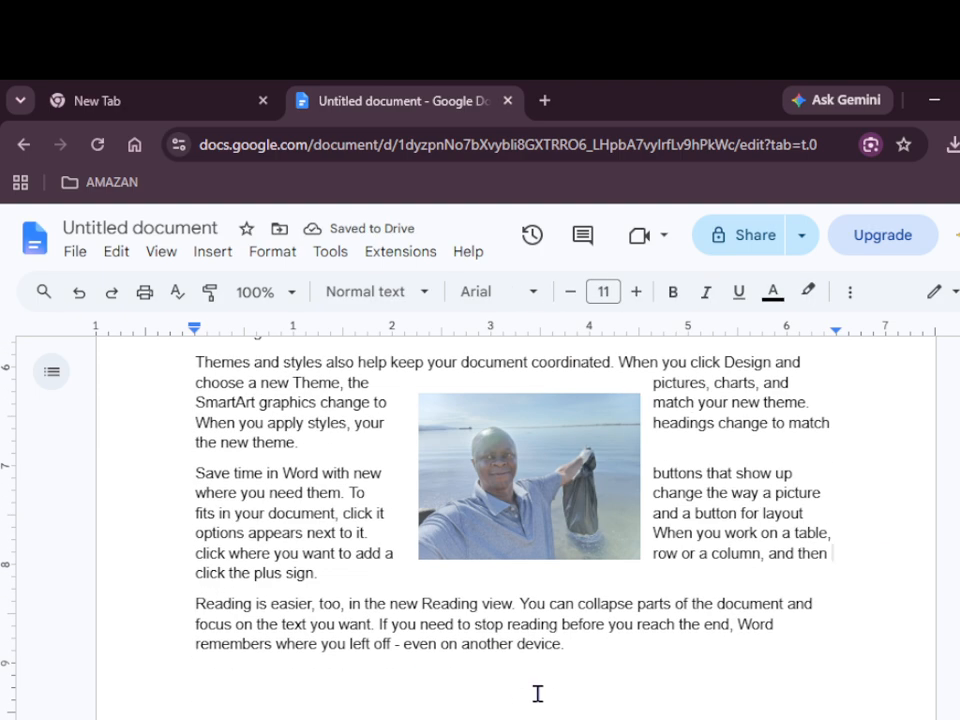
- Rename the document as PRACTICS
{"action": "scroll", "coordinate": [538, 694], "scroll_direction": "up", "scroll_amount": 7}
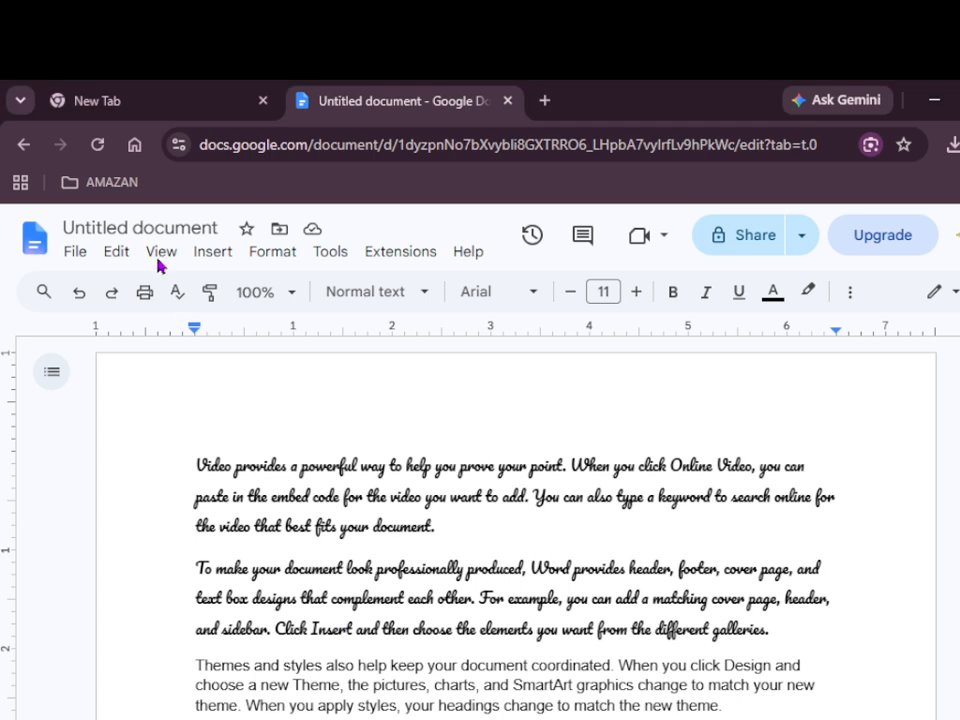
{"action": "left_click", "coordinate": [156, 222]}
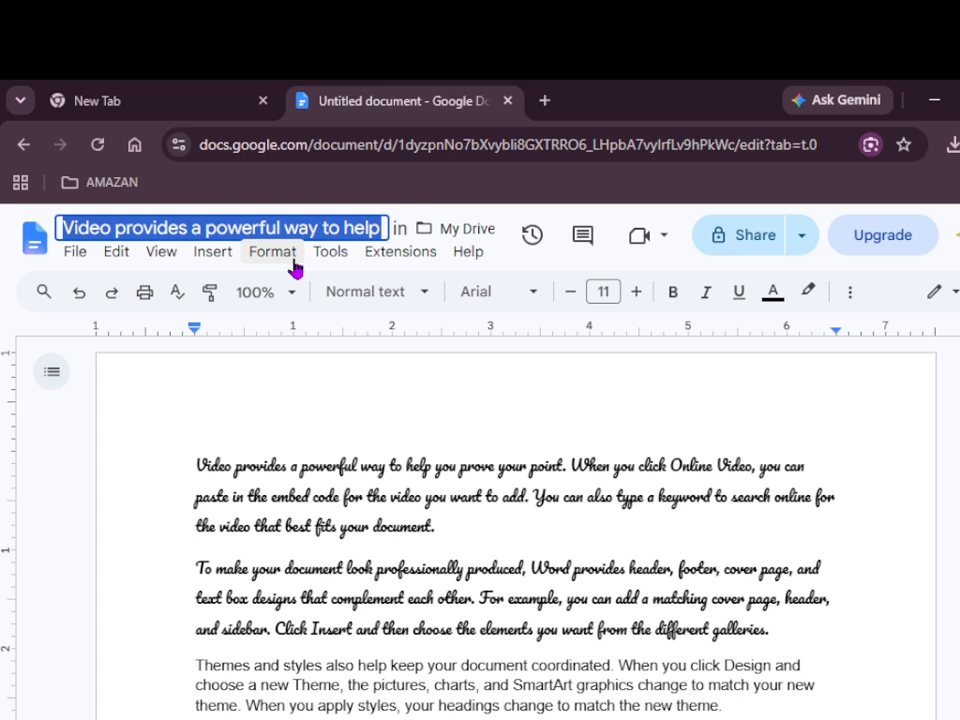
{"action": "type", "text": "P"}
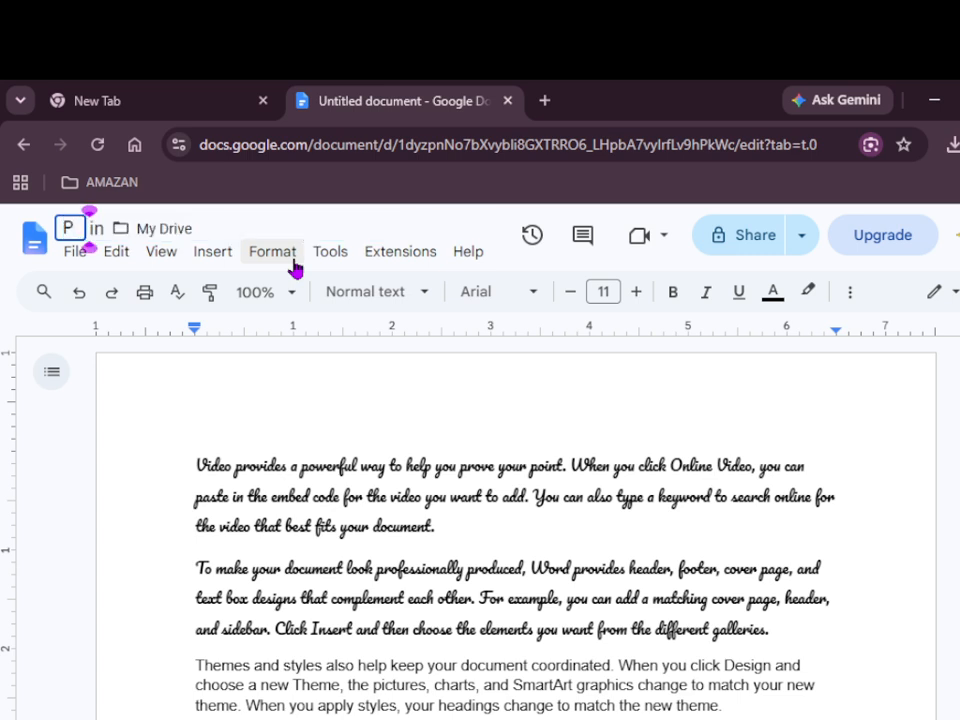
{"action": "type", "text": "RACTI"}
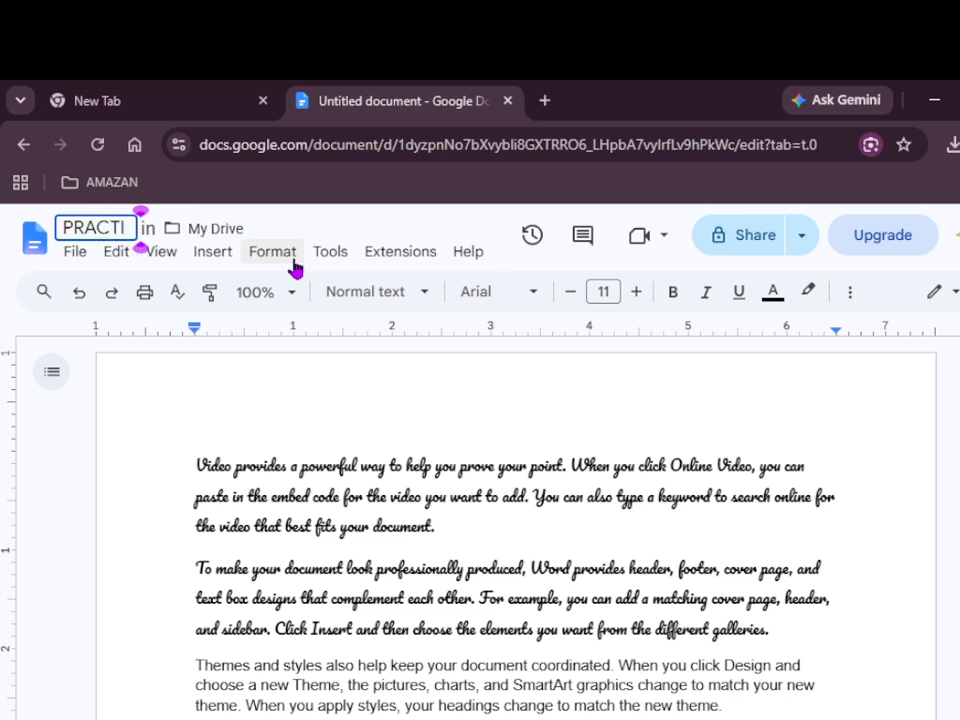
{"action": "type", "text": "CS"}
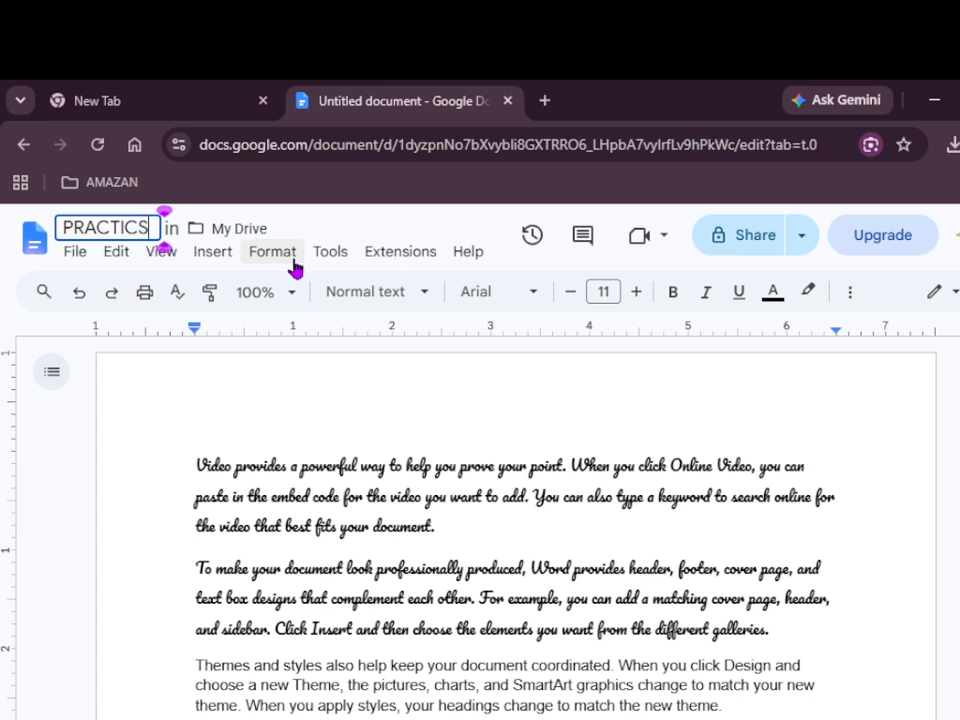
{"action": "key", "text": "Return"}
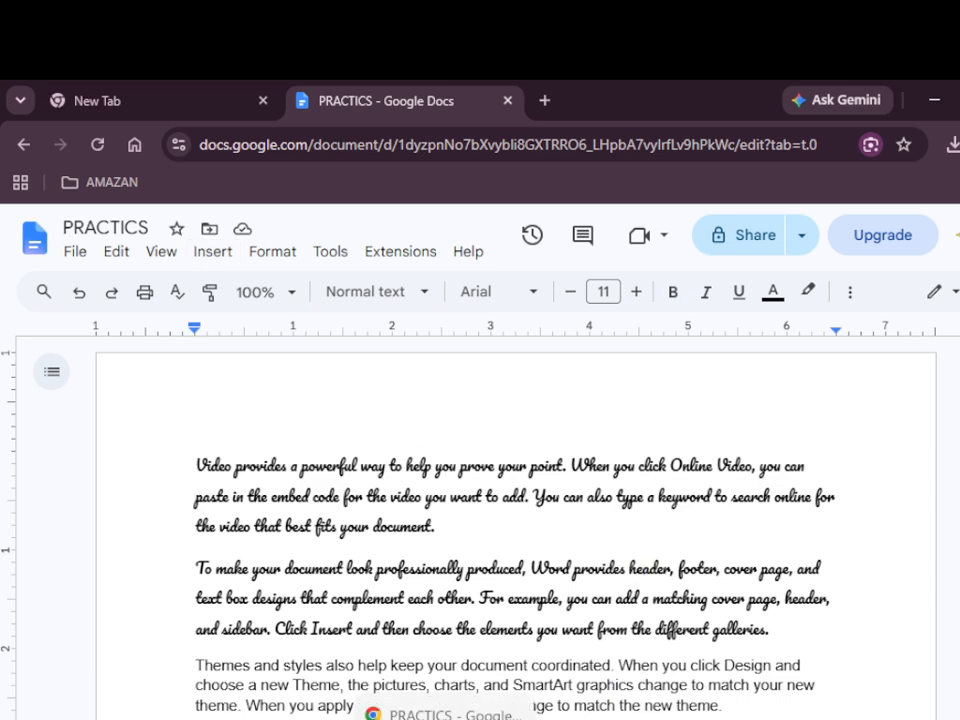
- Check the topic list in PowerPoint and return to the document
{"action": "left_click", "coordinate": [628, 718]}
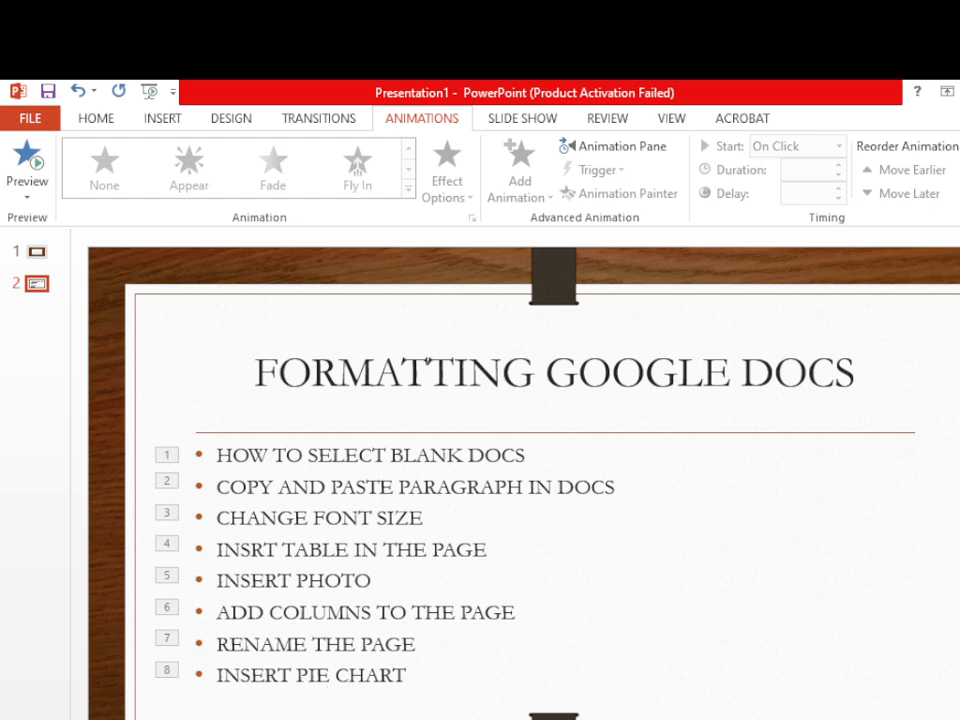
{"action": "key", "text": "alt+Tab"}
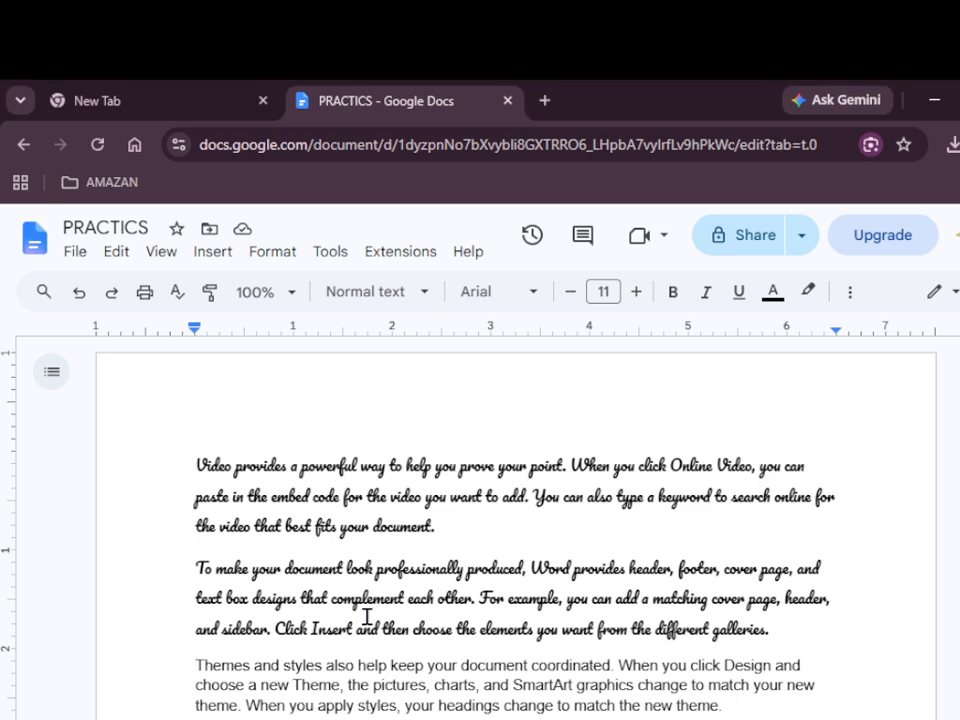
{"action": "left_click", "coordinate": [211, 252]}
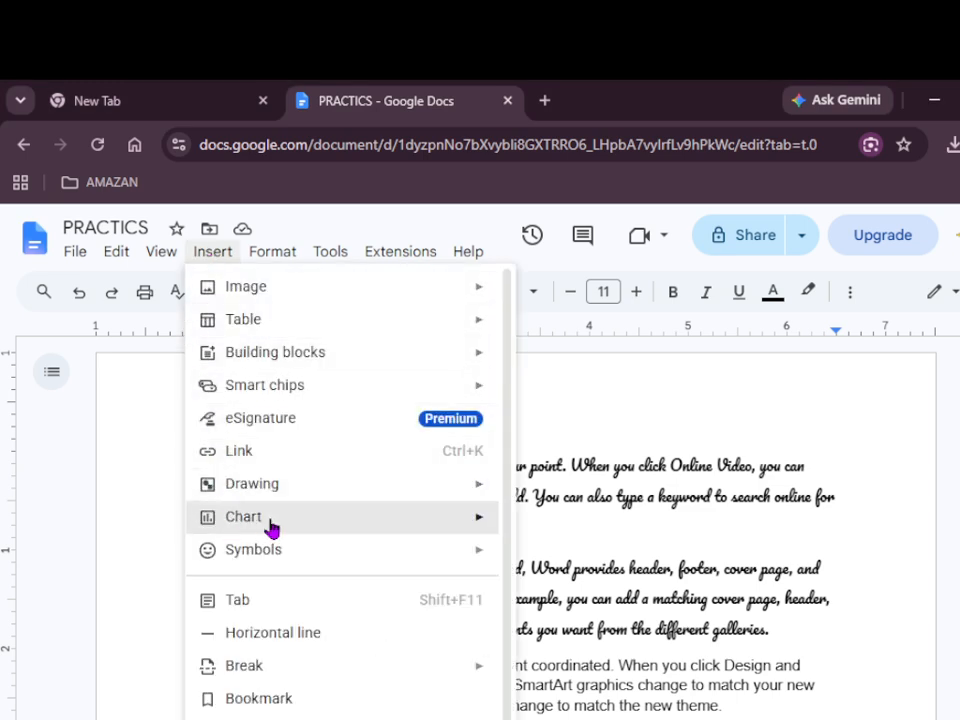
{"action": "mouse_move", "coordinate": [258, 528]}
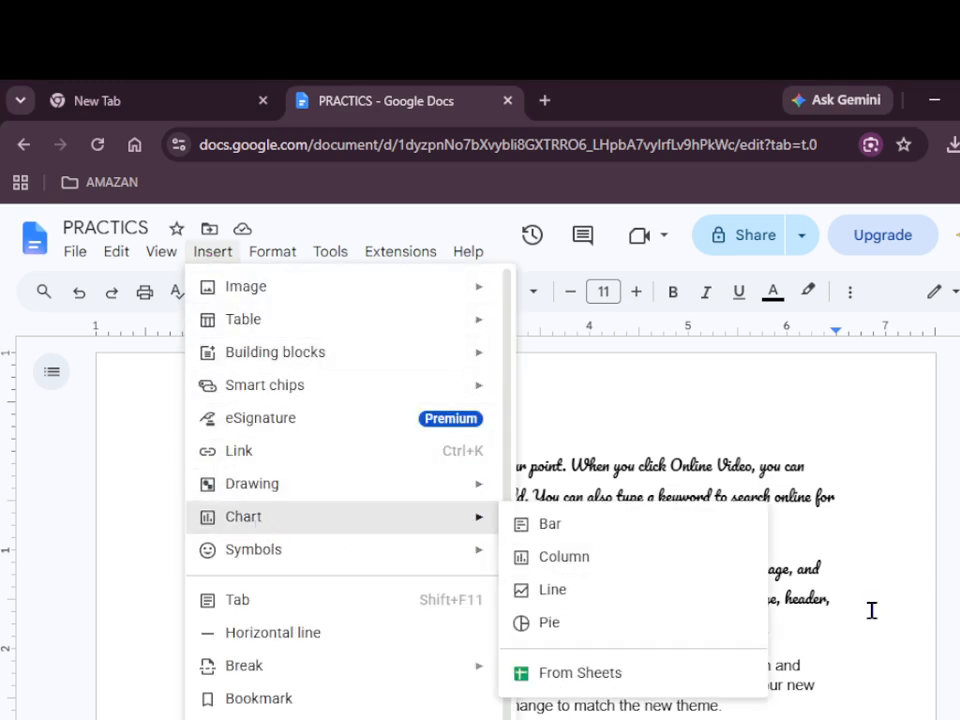
{"action": "key", "text": "Escape"}
- Insert a pie chart on the empty line below the table
{"action": "scroll", "coordinate": [516, 520], "scroll_direction": "down", "scroll_amount": 9}
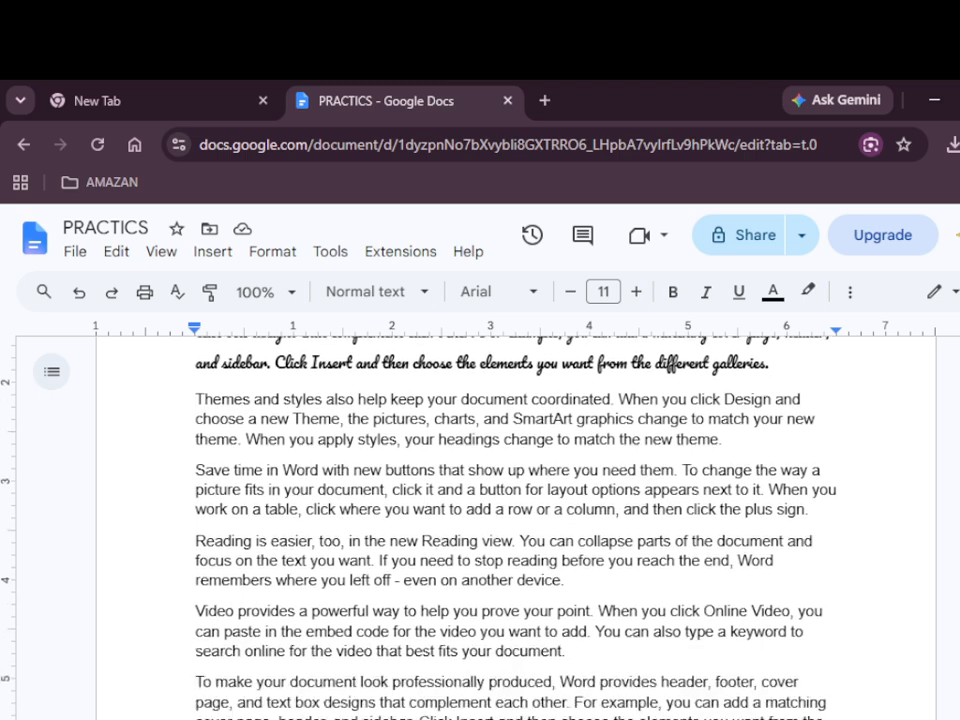
{"action": "scroll", "coordinate": [762, 591], "scroll_direction": "down", "scroll_amount": 4}
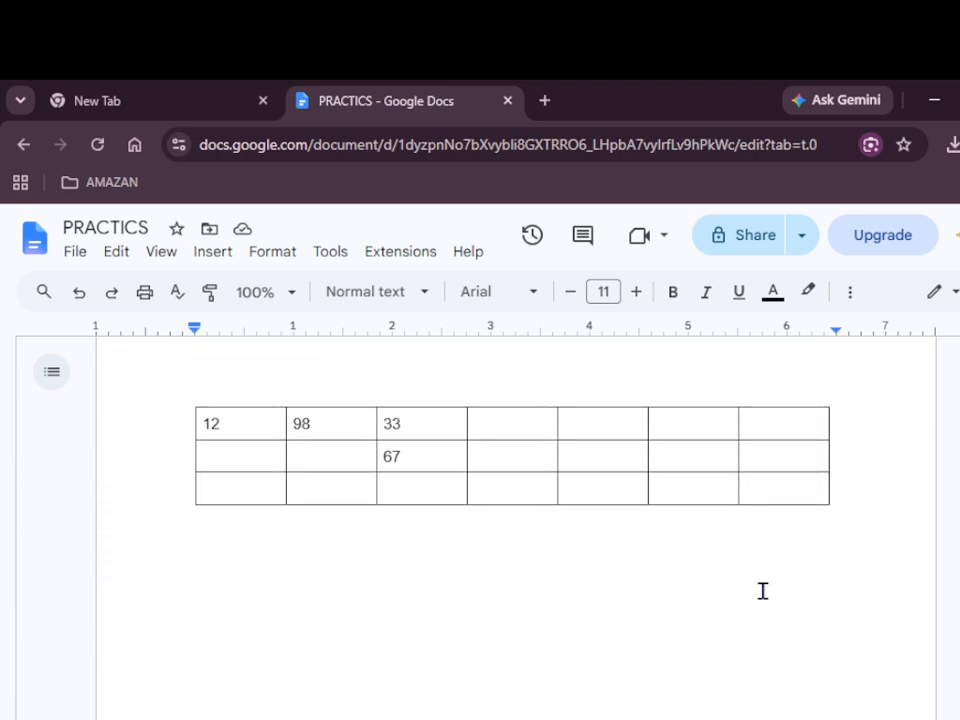
{"action": "left_click", "coordinate": [402, 573]}
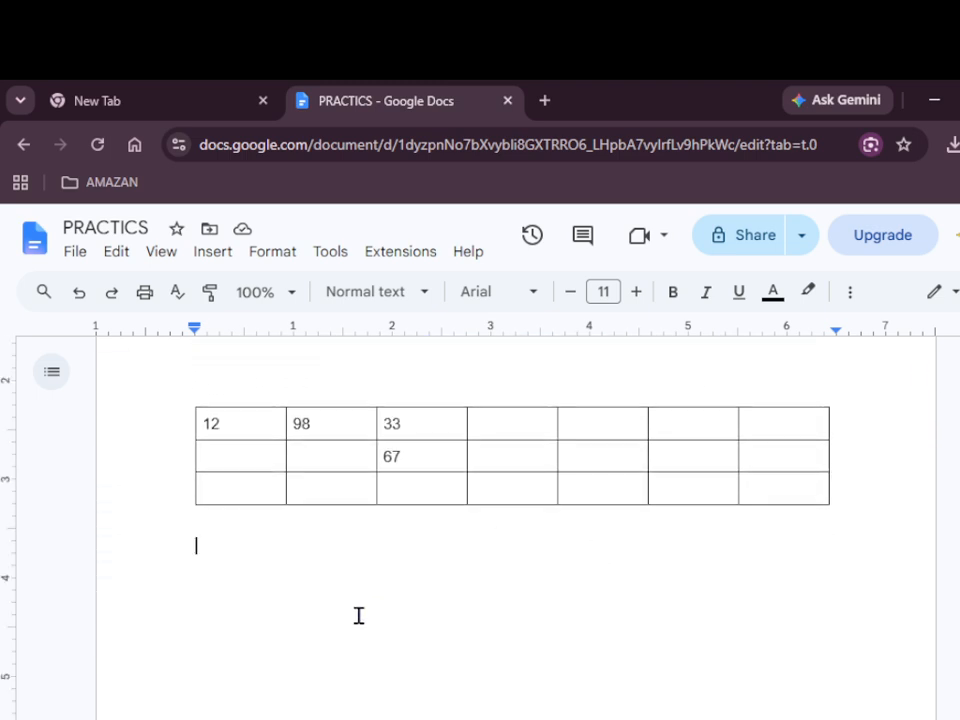
{"action": "left_click", "coordinate": [214, 256]}
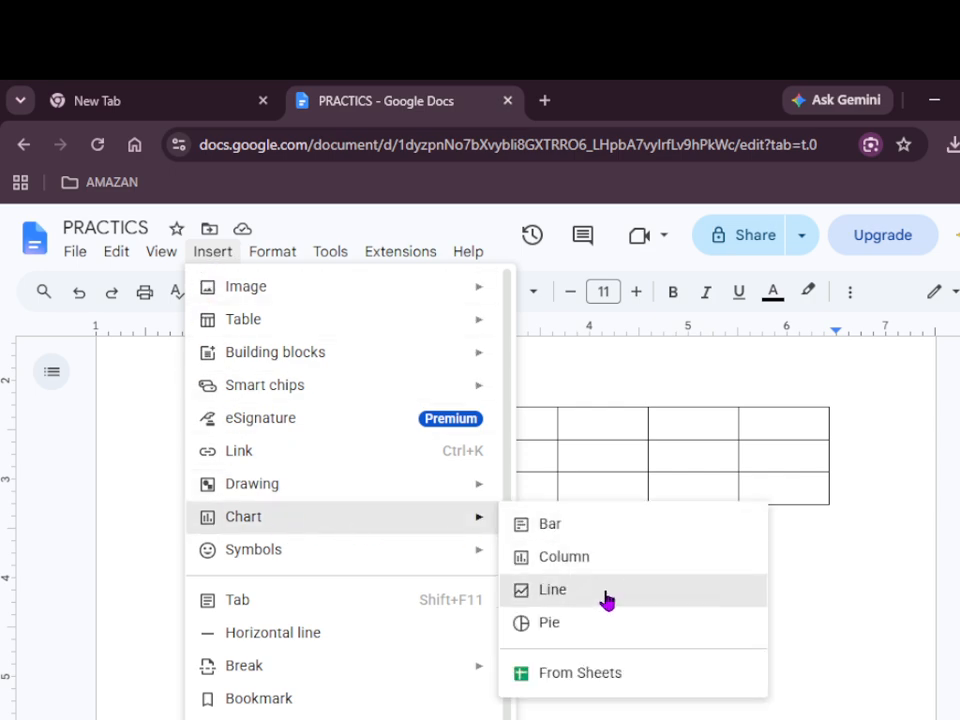
{"action": "left_click", "coordinate": [550, 623]}
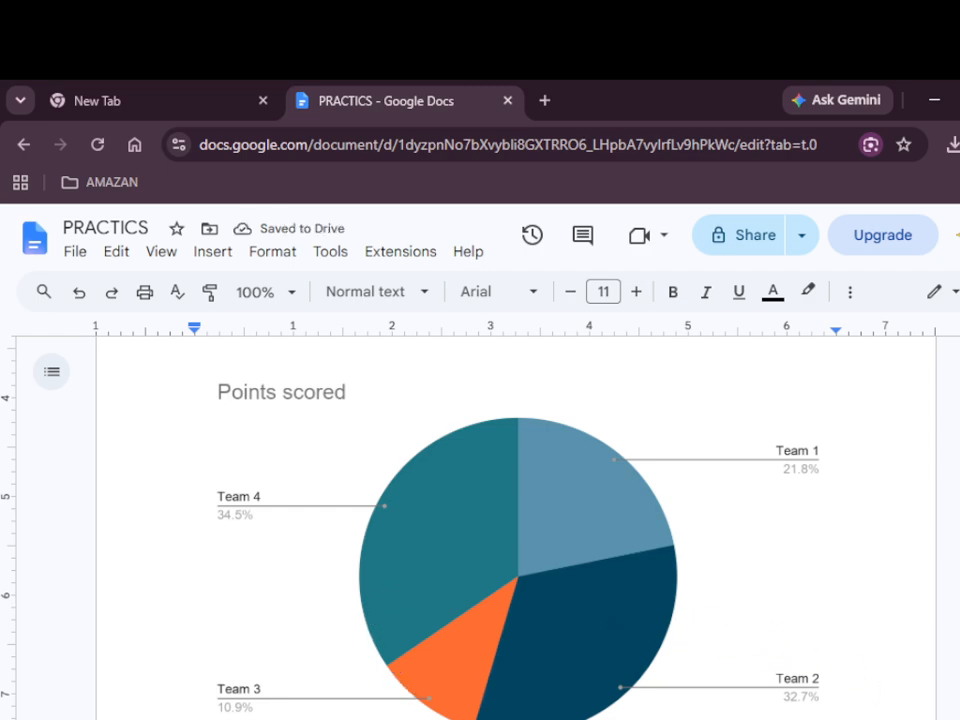
- Shrink the pie chart proportionally to about 5.3 inches wide
{"action": "scroll", "coordinate": [932, 686], "scroll_direction": "up", "scroll_amount": 2}
{"action": "scroll", "coordinate": [932, 686], "scroll_direction": "down", "scroll_amount": 1}
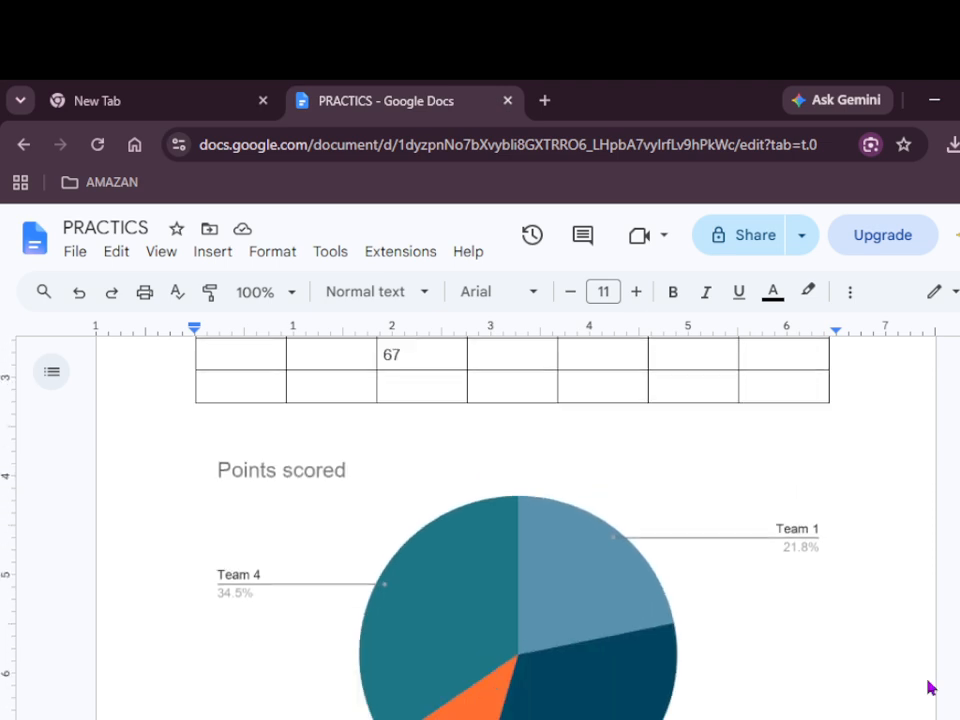
{"action": "left_click", "coordinate": [542, 596]}
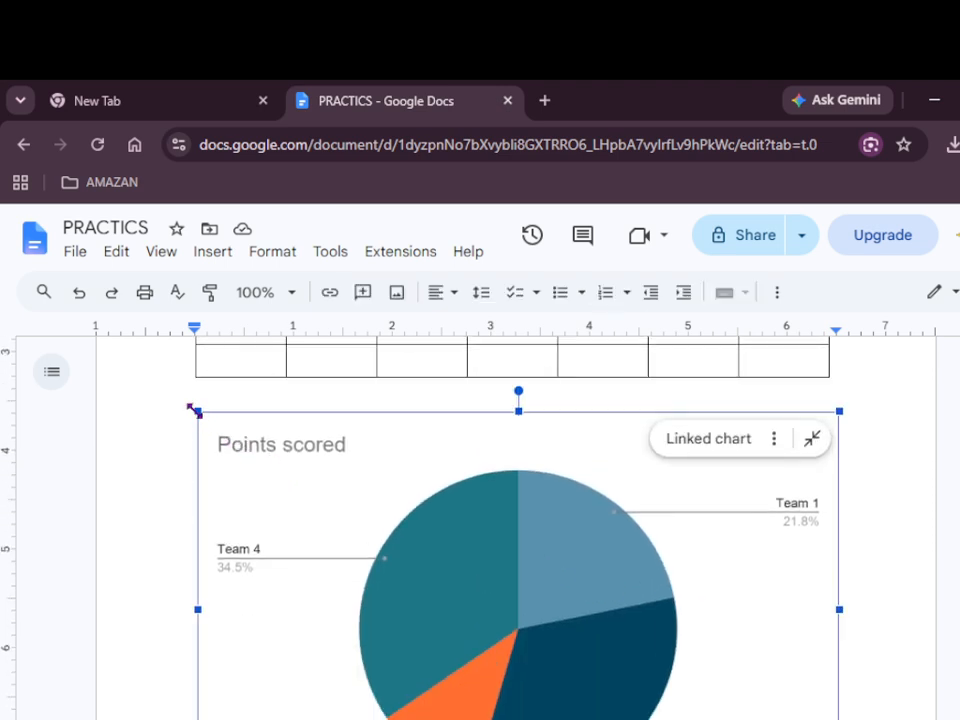
{"action": "left_click_drag", "start_coordinate": [198, 410], "coordinate": [315, 531]}
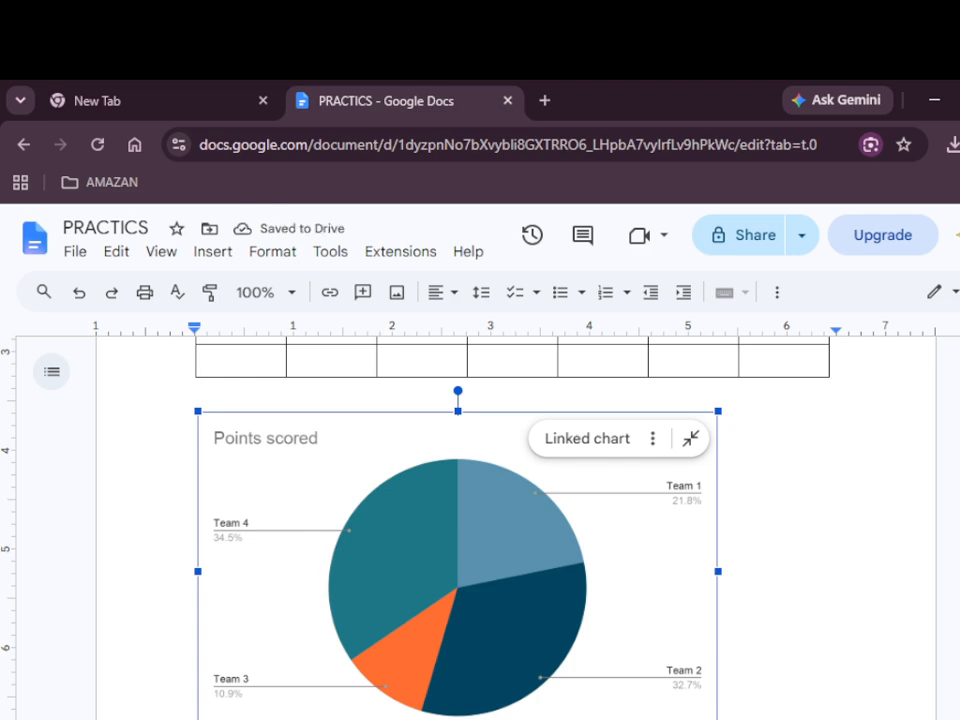
- Set the pie chart's text wrapping to Behind text and move it about half an inch down and to the right
{"action": "left_click", "coordinate": [225, 719]}
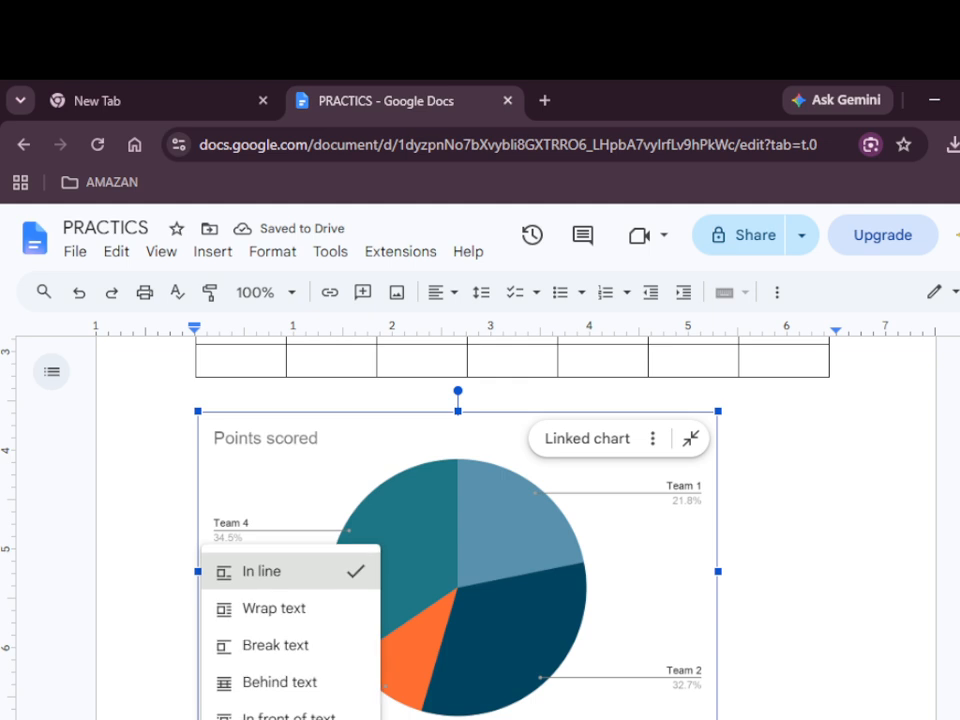
{"action": "left_click", "coordinate": [300, 690]}
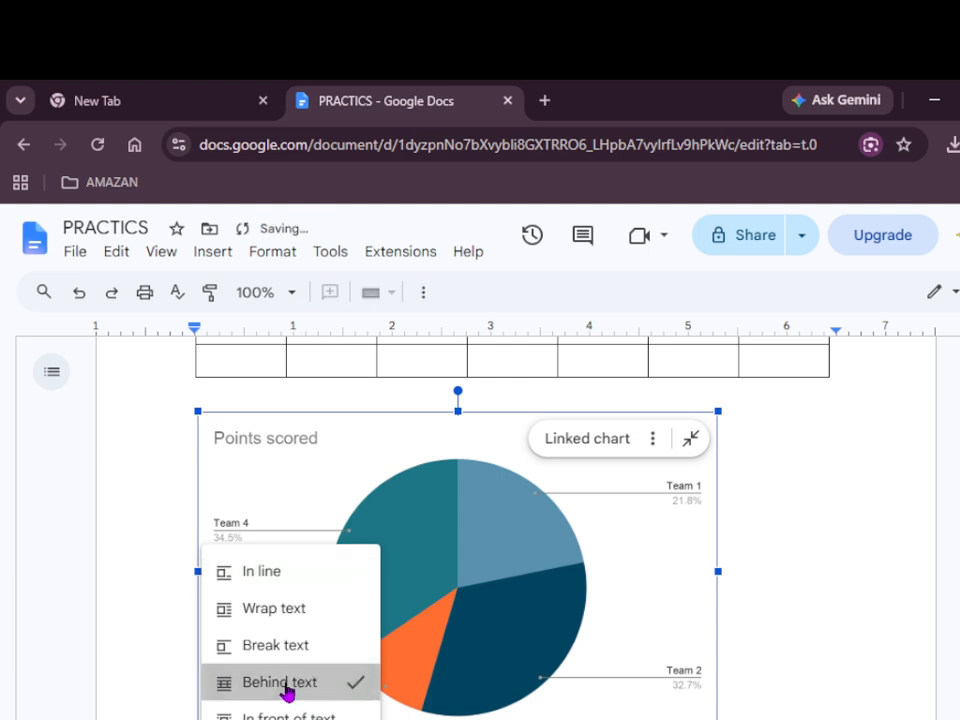
{"action": "left_click_drag", "start_coordinate": [426, 593], "coordinate": [493, 660]}
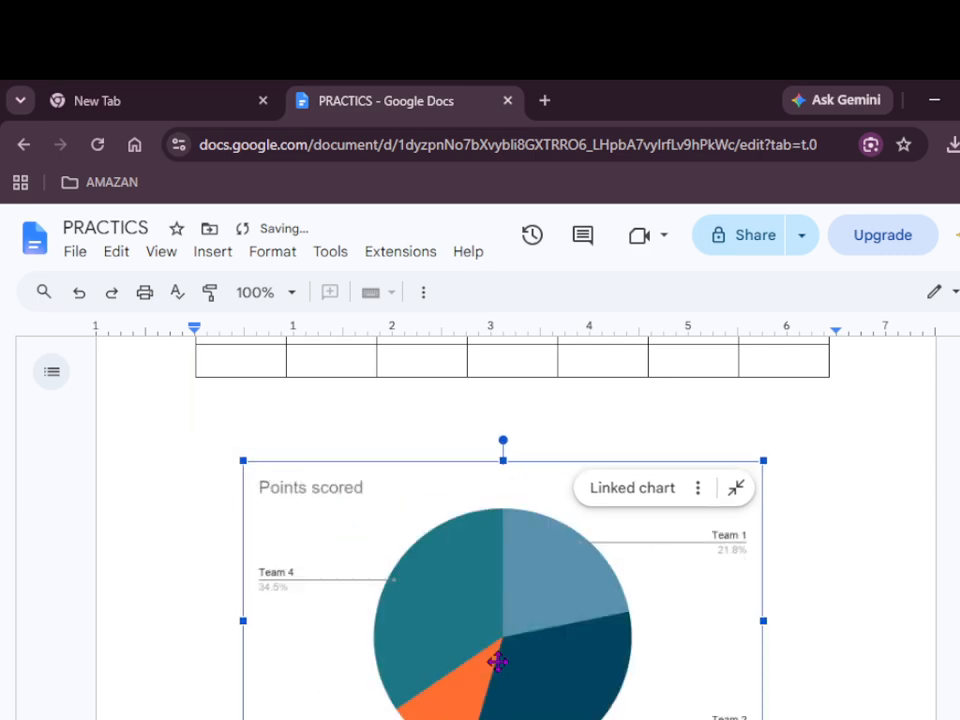
- Shrink the pie chart further to about 4.7 inches wide and deselect it
{"action": "left_click_drag", "start_coordinate": [763, 620], "coordinate": [709, 620]}
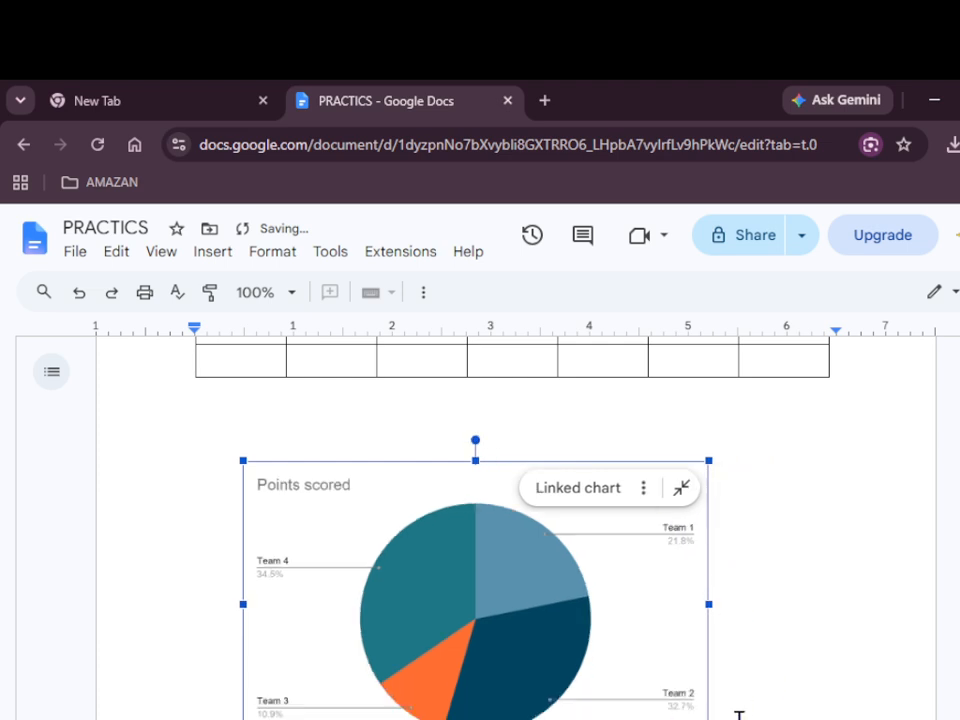
{"action": "left_click", "coordinate": [786, 703]}
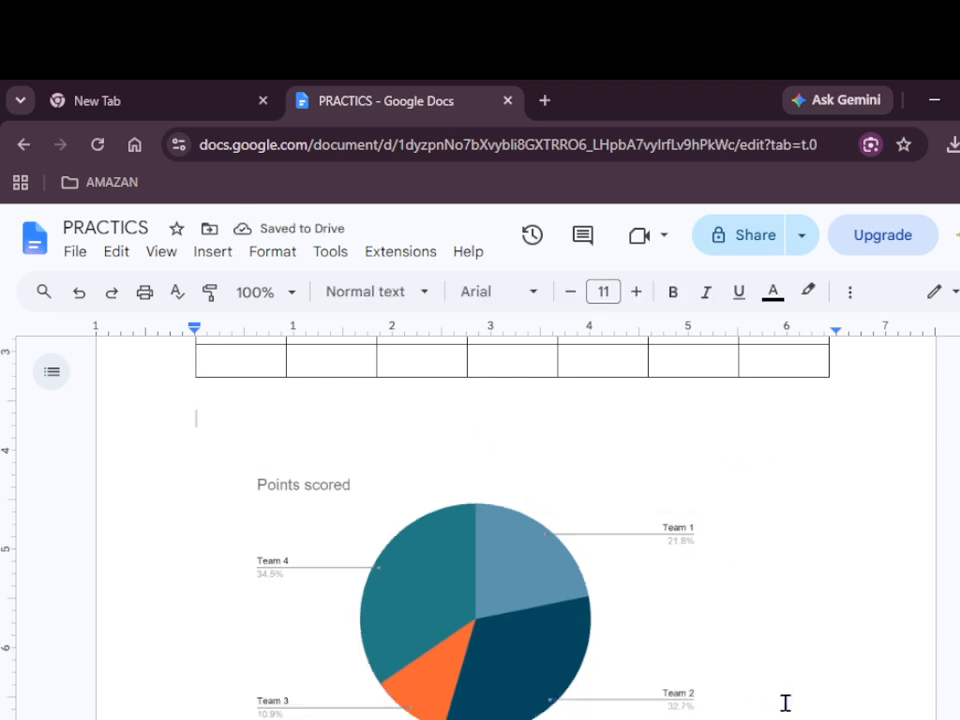
{"action": "scroll", "coordinate": [786, 703], "scroll_direction": "up", "scroll_amount": 4}
{"action": "scroll", "coordinate": [746, 711], "scroll_direction": "down", "scroll_amount": 4}
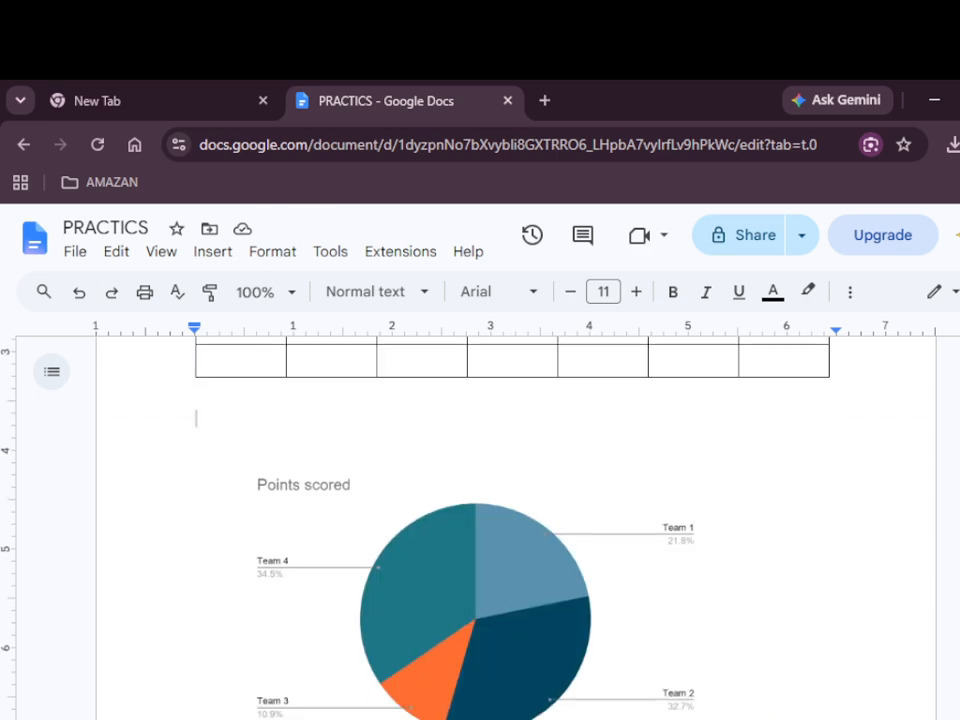
- Review the topic list in PowerPoint again and return to the paragraphs around the photo in the document
{"action": "left_click", "coordinate": [632, 688]}
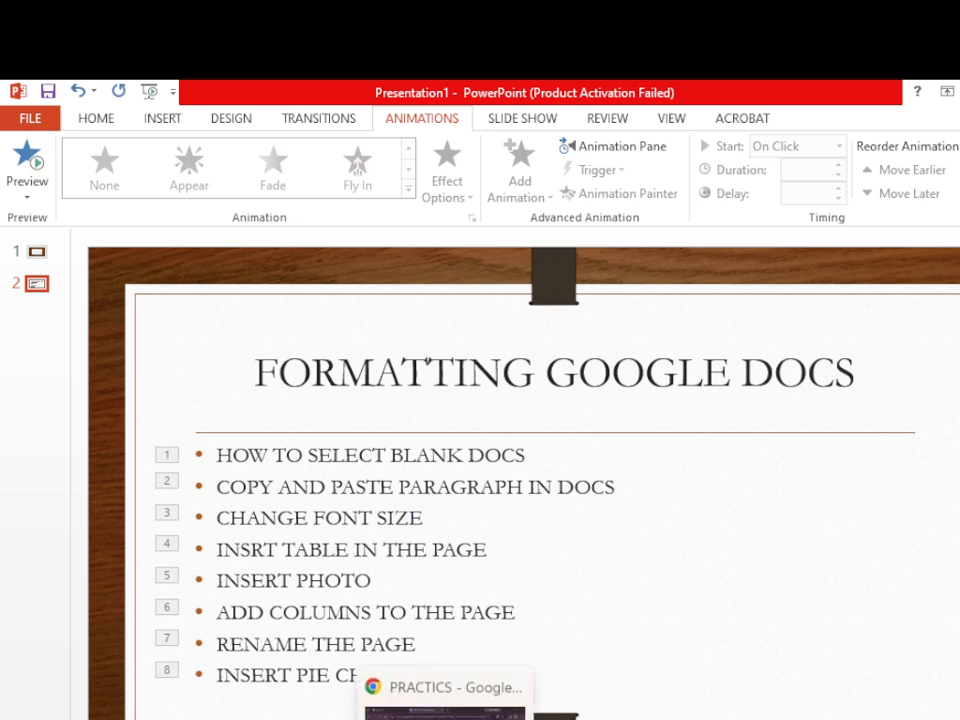
{"action": "left_click", "coordinate": [480, 700]}
{"action": "scroll", "coordinate": [375, 536], "scroll_direction": "up", "scroll_amount": 5}
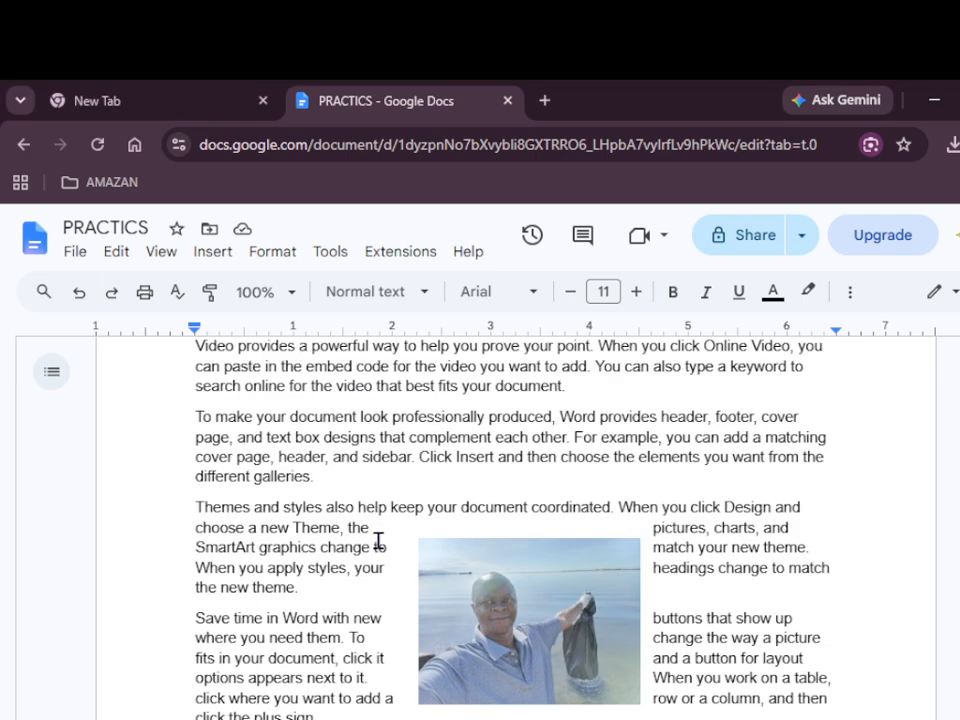